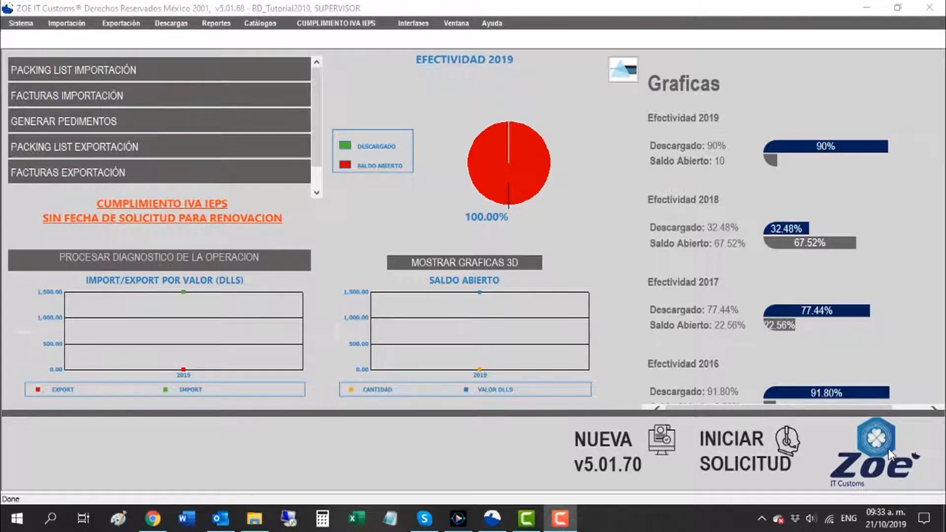
Step: Check the source files in the Comparativo DS _ 2019 folder, and open Comparativo Pedimentos vs DataStage in ZOE IT Customs
{"action": "left_click", "coordinate": [255, 519]}
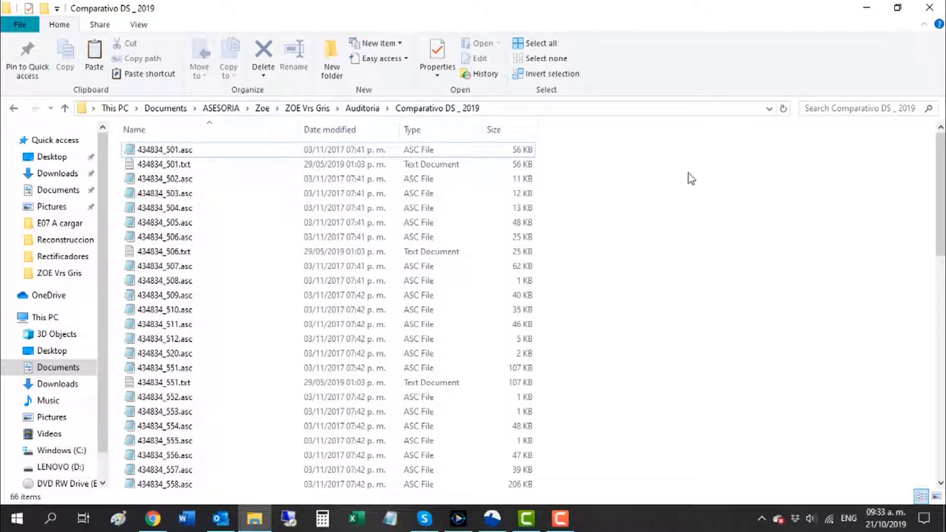
{"action": "left_click", "coordinate": [496, 524]}
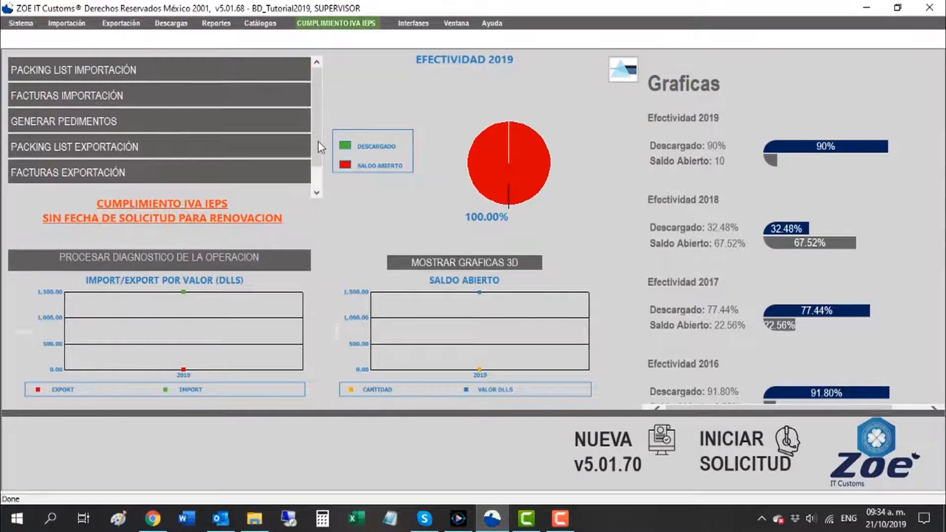
{"action": "left_click", "coordinate": [348, 24]}
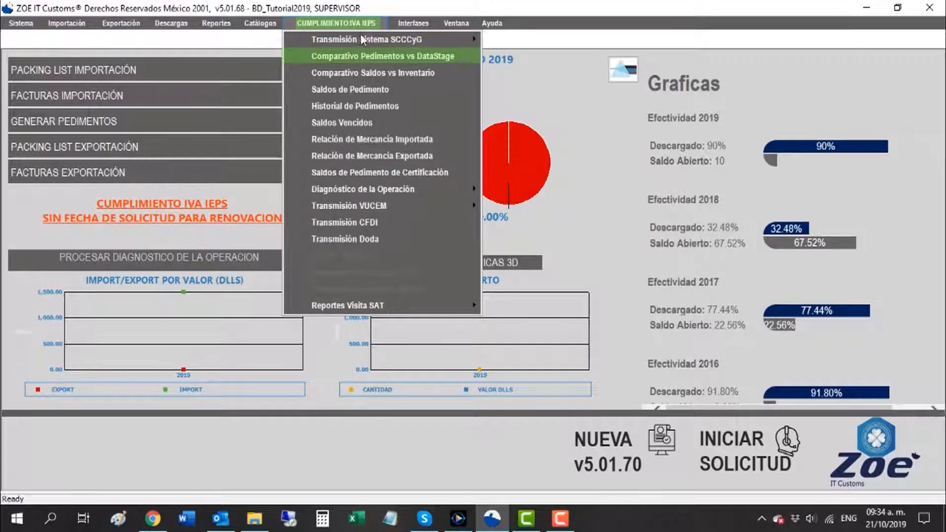
{"action": "left_click", "coordinate": [391, 57]}
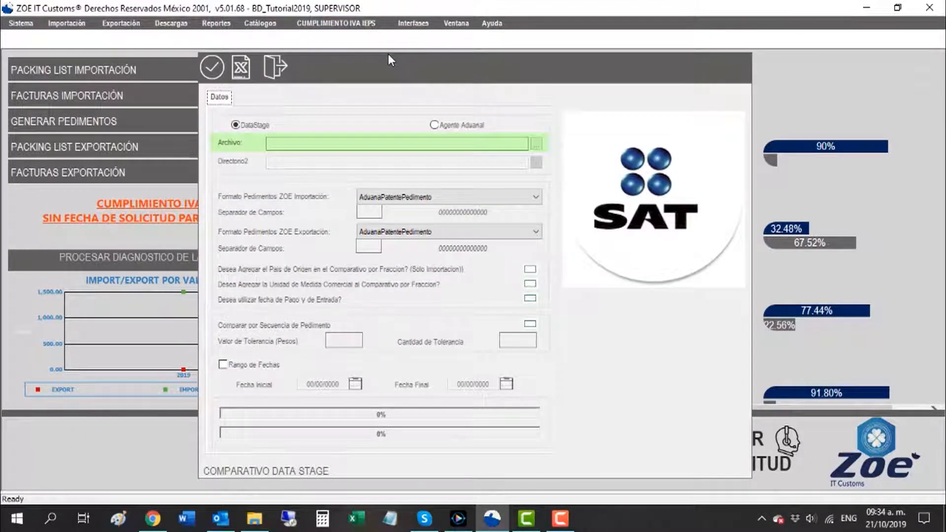
Step: Load 434834_501.asc from the Comparativo DS _ 2019 folder as the DataStage source file
{"action": "left_click", "coordinate": [535, 145]}
{"action": "left_click", "coordinate": [64, 95]}
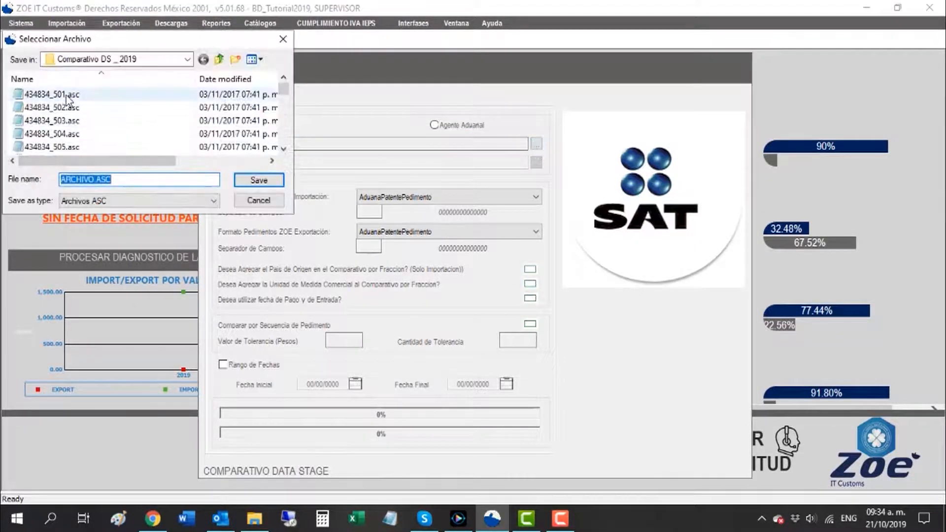
{"action": "left_click", "coordinate": [258, 180]}
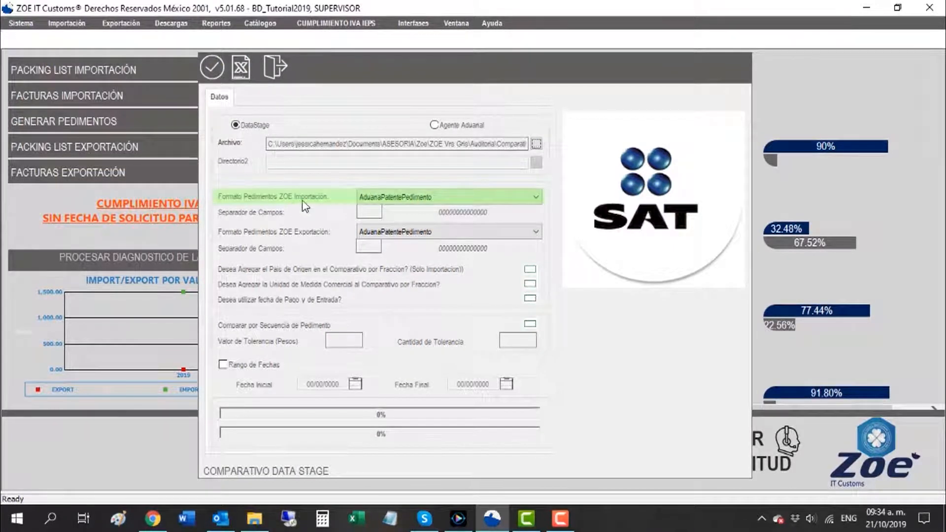
Step: Set the ZOE import pedimento format to PatentePedimento with "-" as the field separator
{"action": "left_click", "coordinate": [419, 197]}
{"action": "scroll", "coordinate": [419, 194], "scroll_direction": "down", "scroll_amount": 3}
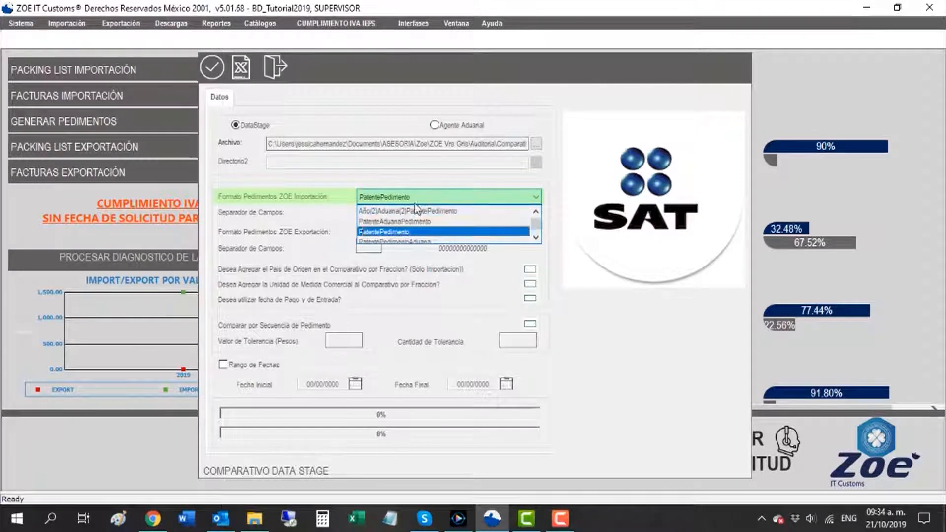
{"action": "left_click", "coordinate": [401, 230]}
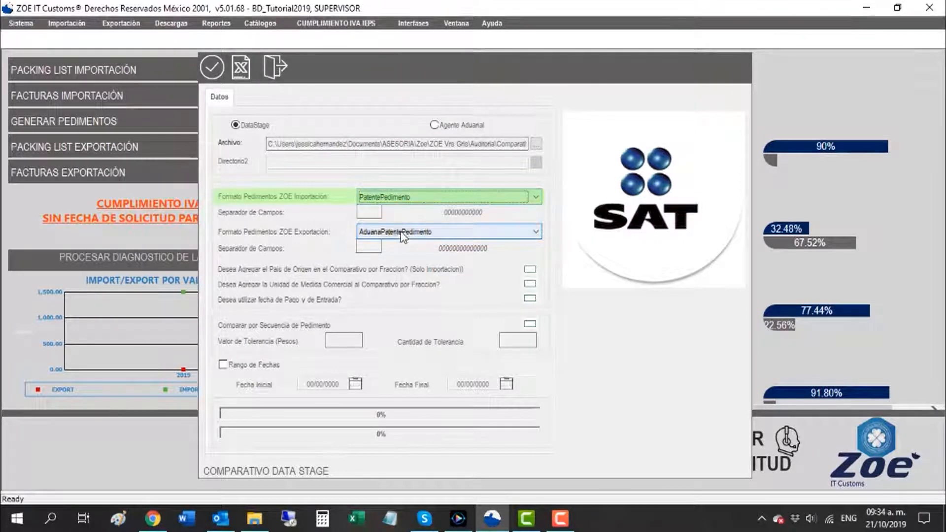
{"action": "left_click", "coordinate": [367, 213]}
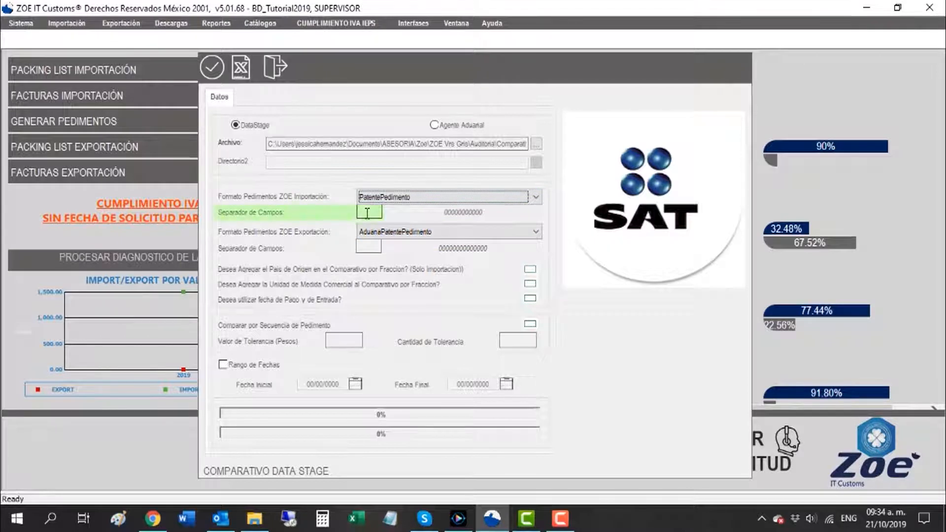
{"action": "left_click", "coordinate": [368, 212]}
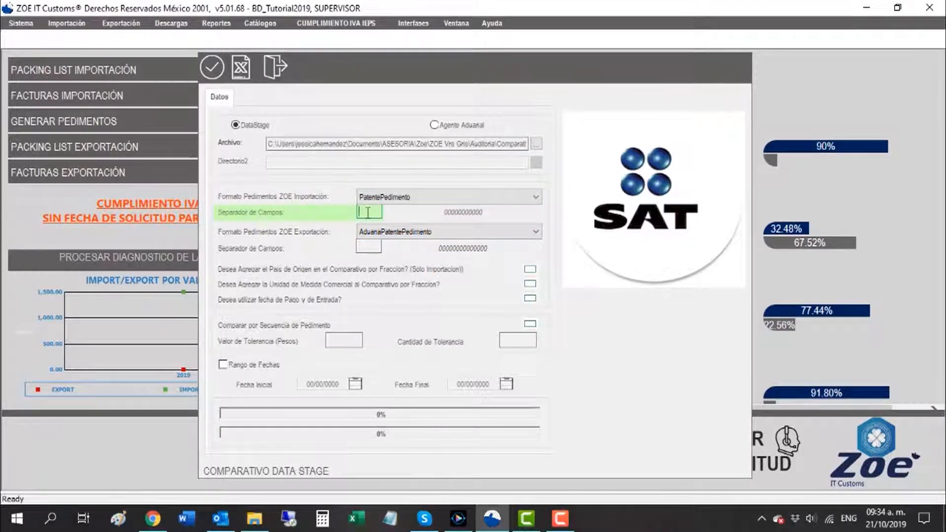
{"action": "type", "text": "-"}
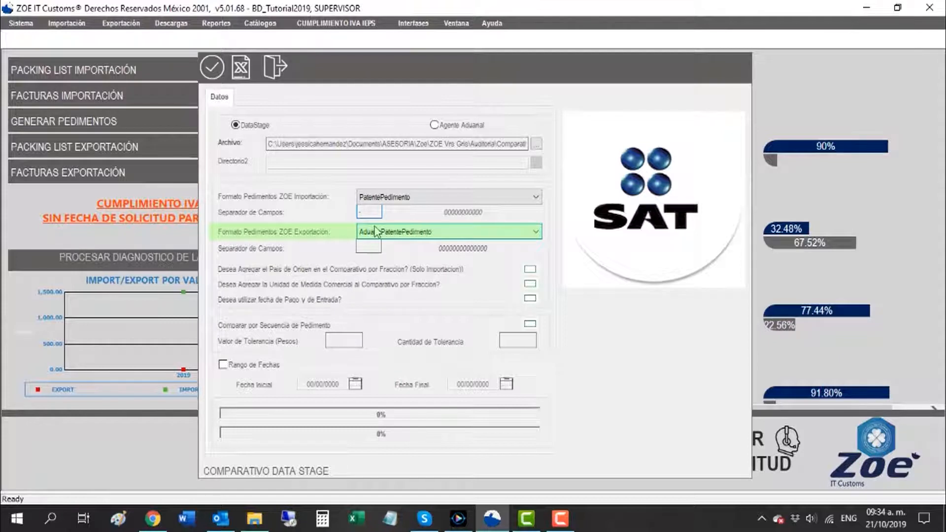
Step: Set the ZOE export pedimento format to PatentePedimento with "-" as the field separator
{"action": "left_click", "coordinate": [381, 232]}
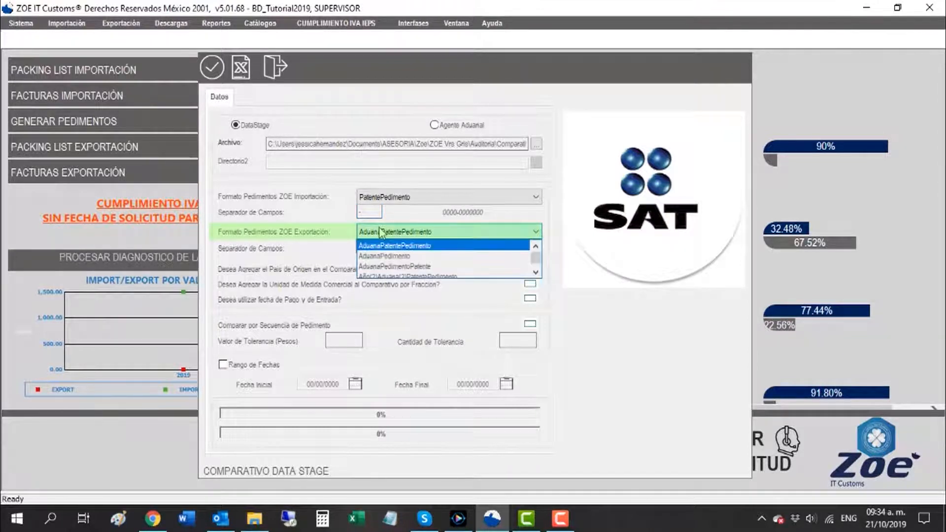
{"action": "scroll", "coordinate": [385, 256], "scroll_direction": "down", "scroll_amount": 2}
{"action": "left_click", "coordinate": [382, 265]}
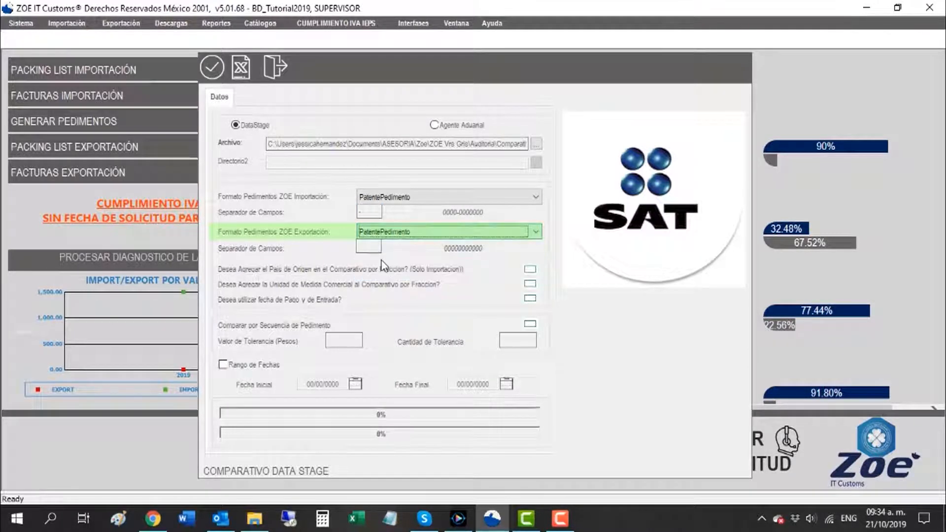
{"action": "left_click", "coordinate": [368, 244]}
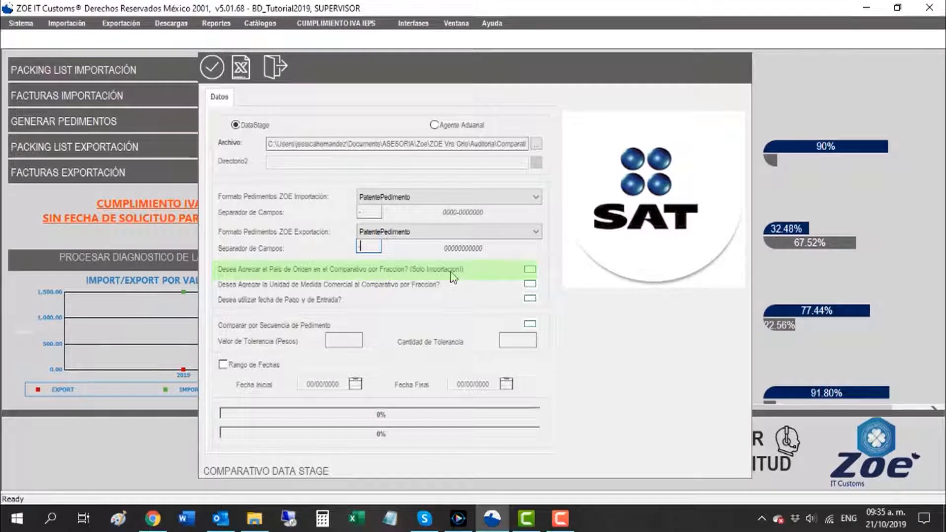
Step: Try the optional comparison settings, from country of origin through date range, and leave all of them cleared
{"action": "left_click", "coordinate": [530, 270]}
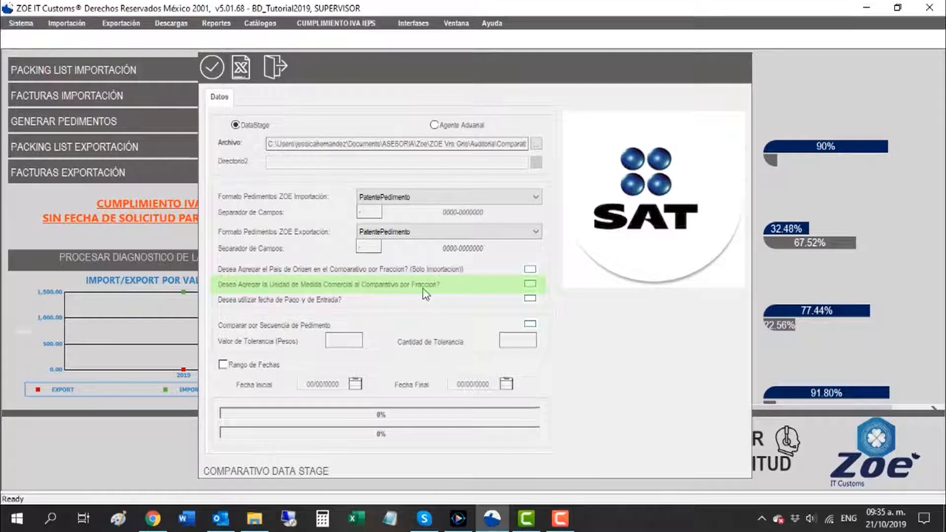
{"action": "left_click", "coordinate": [529, 285]}
{"action": "left_click", "coordinate": [531, 285]}
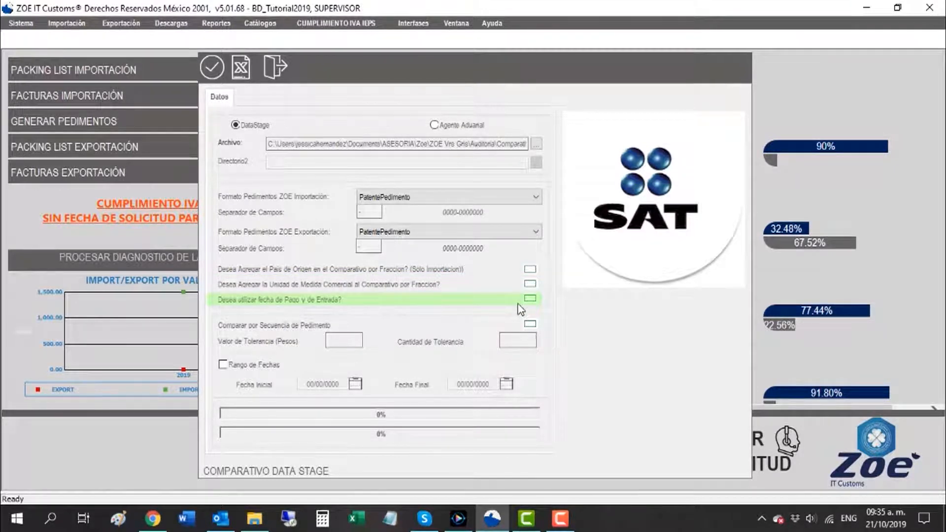
{"action": "left_click", "coordinate": [532, 301]}
{"action": "left_click", "coordinate": [533, 300]}
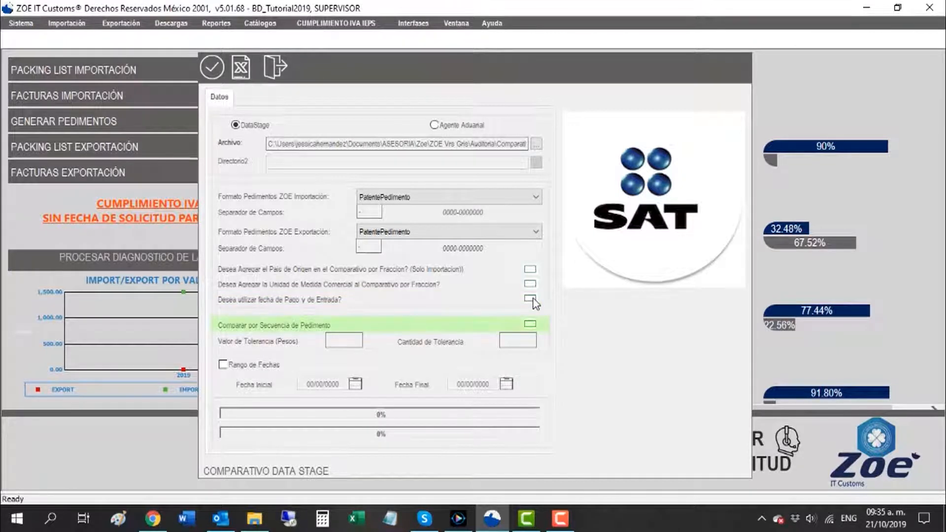
{"action": "left_click", "coordinate": [531, 325]}
{"action": "left_click", "coordinate": [531, 324]}
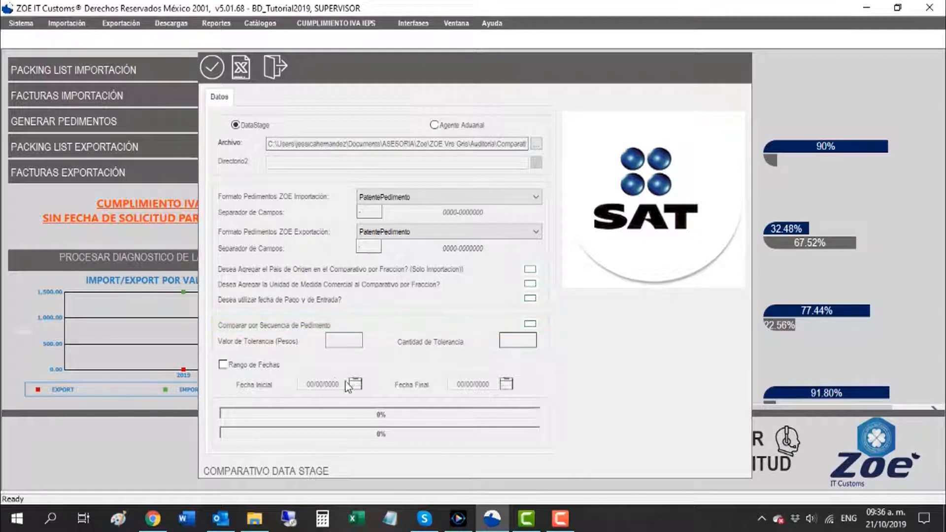
{"action": "left_click", "coordinate": [223, 365]}
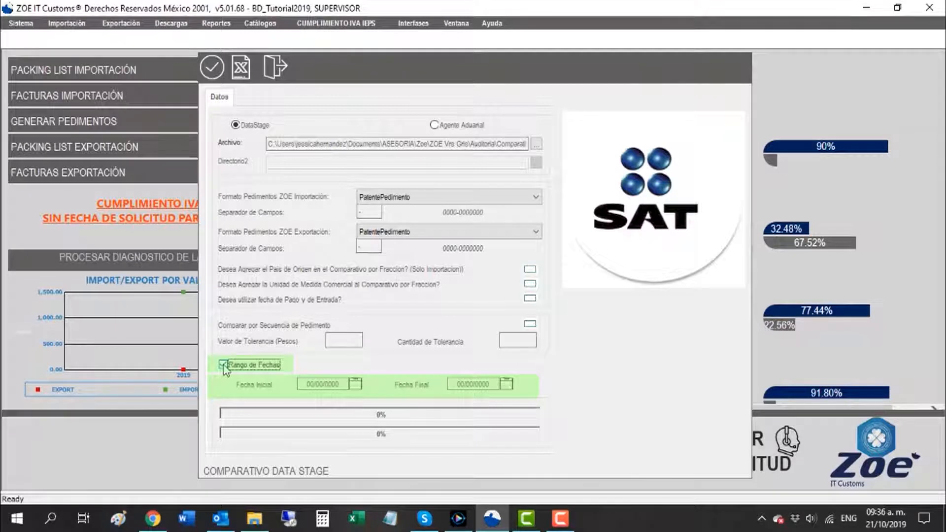
{"action": "left_click", "coordinate": [223, 365]}
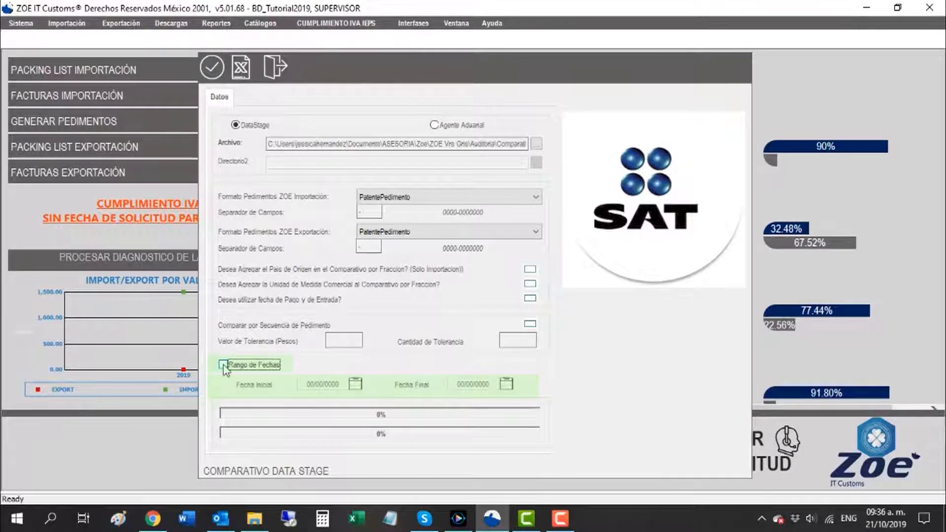
Step: Run the Data Stage comparison and export its results to Excel files
{"action": "left_click", "coordinate": [217, 71]}
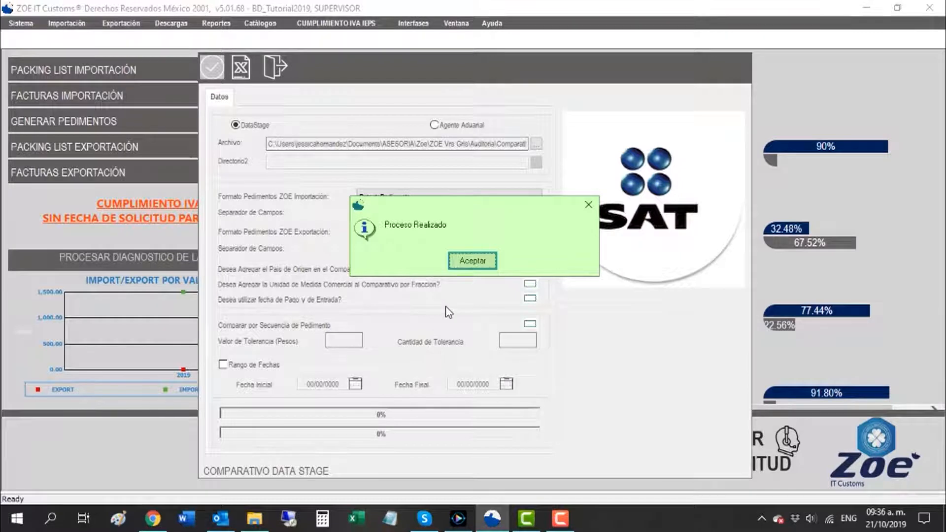
{"action": "left_click", "coordinate": [471, 261]}
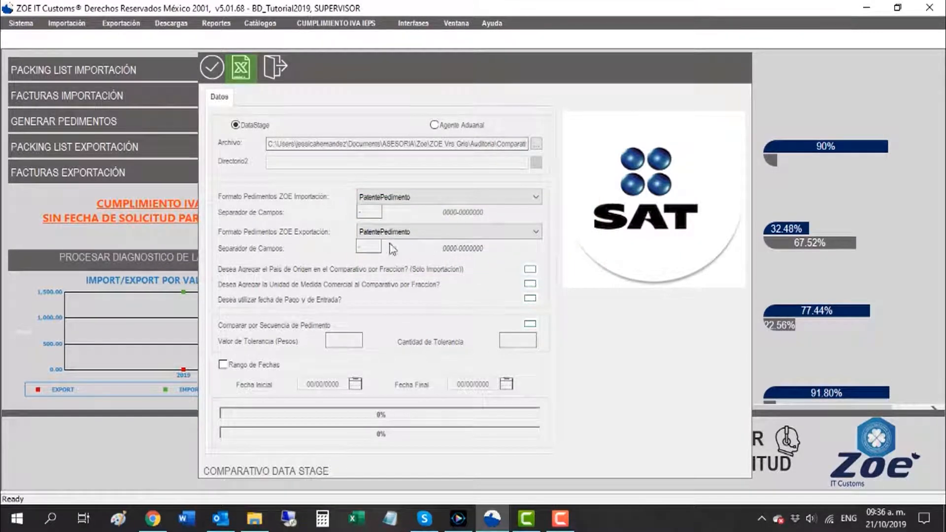
{"action": "left_click", "coordinate": [245, 72]}
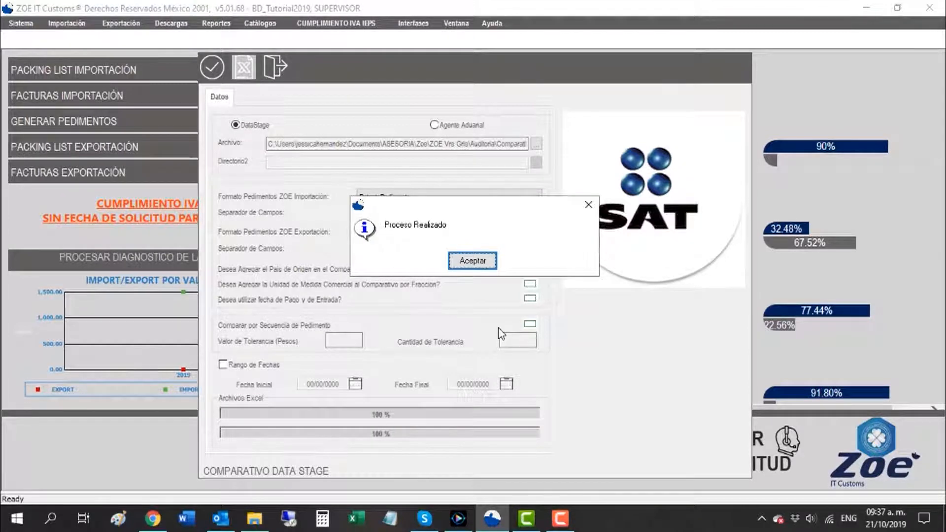
{"action": "left_click", "coordinate": [473, 260]}
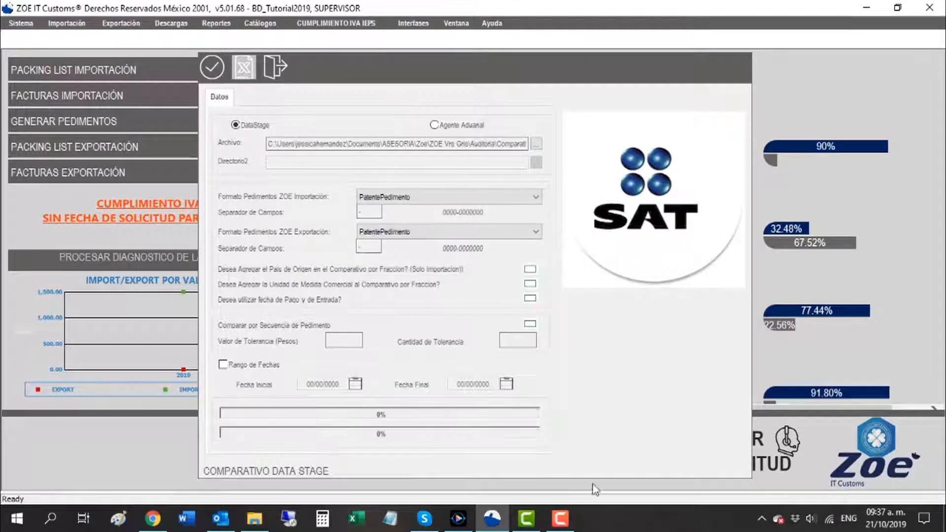
Step: Open ComparativoGlobalDataStage.xls from the Comparativo DS folder in Excel
{"action": "left_click", "coordinate": [244, 67]}
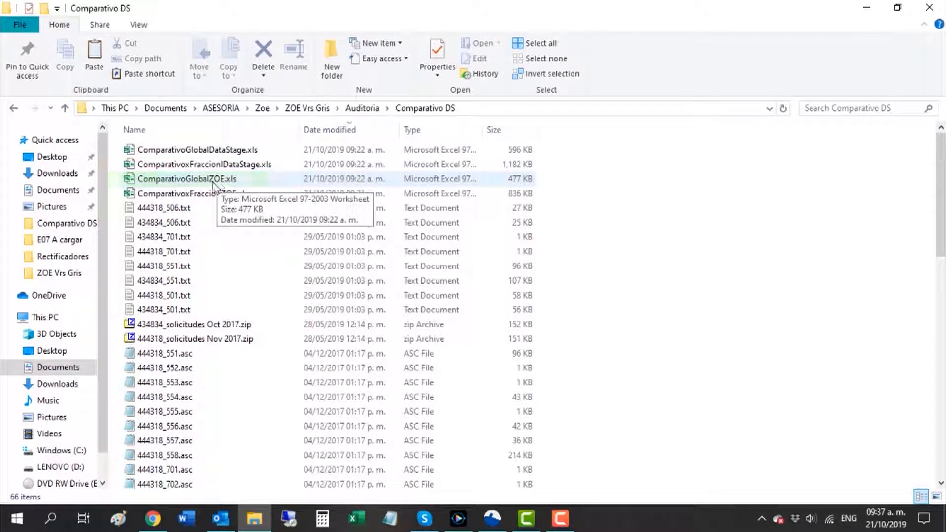
{"action": "double_click", "coordinate": [246, 157]}
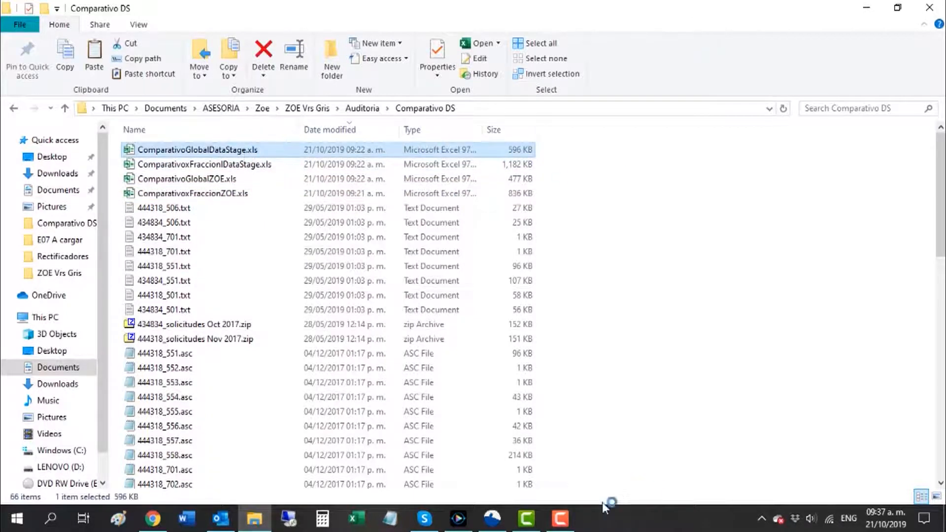
{"action": "left_click", "coordinate": [560, 518]}
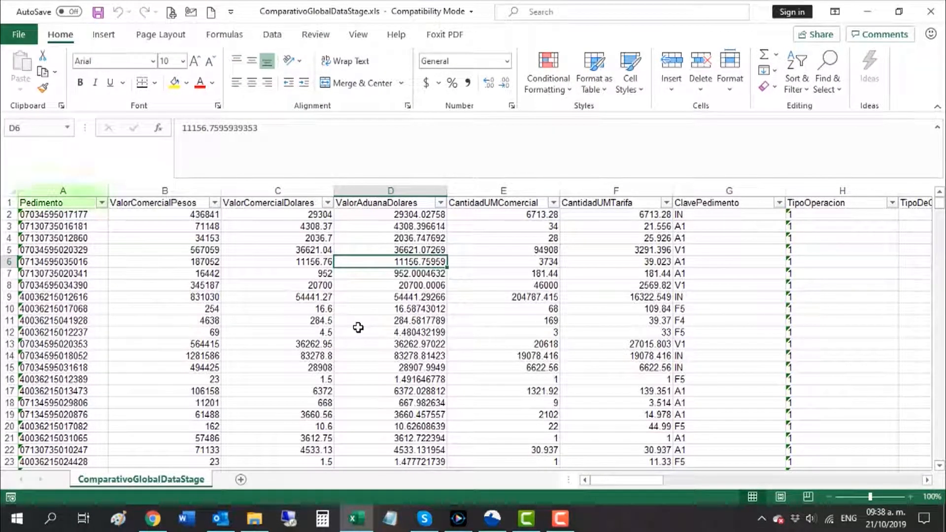
Step: Examine the header columns of the comparison sheet one by one, from Pedimento through the values, quantities and operation type to TipoDeCambio
{"action": "left_click", "coordinate": [73, 202]}
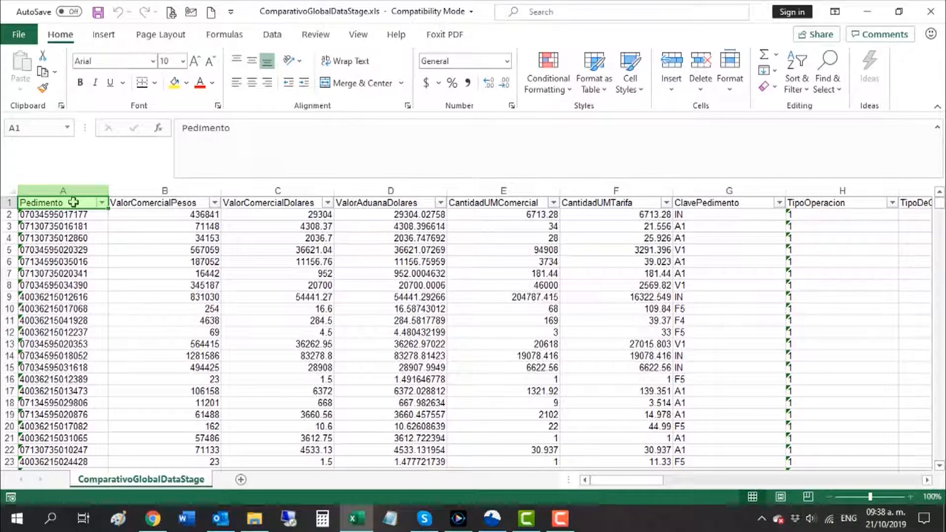
{"action": "key", "text": "Right"}
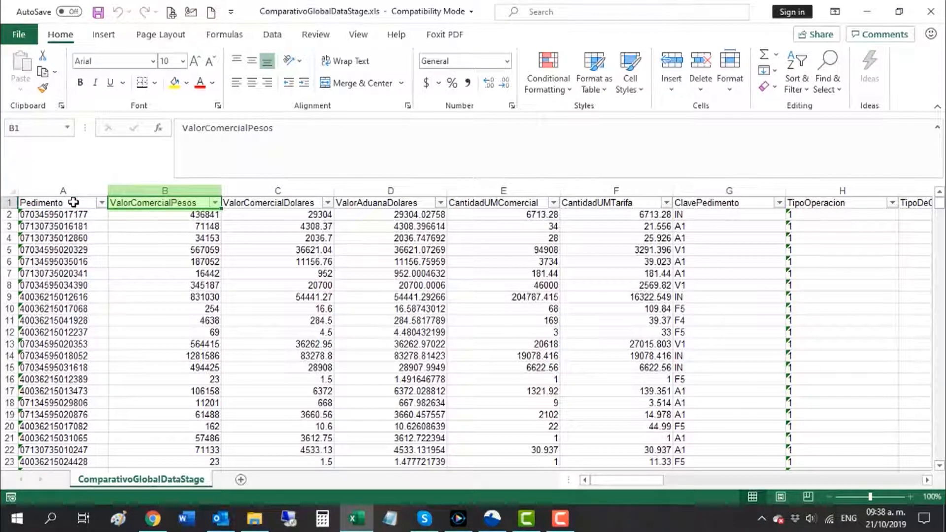
{"action": "key", "text": "Right"}
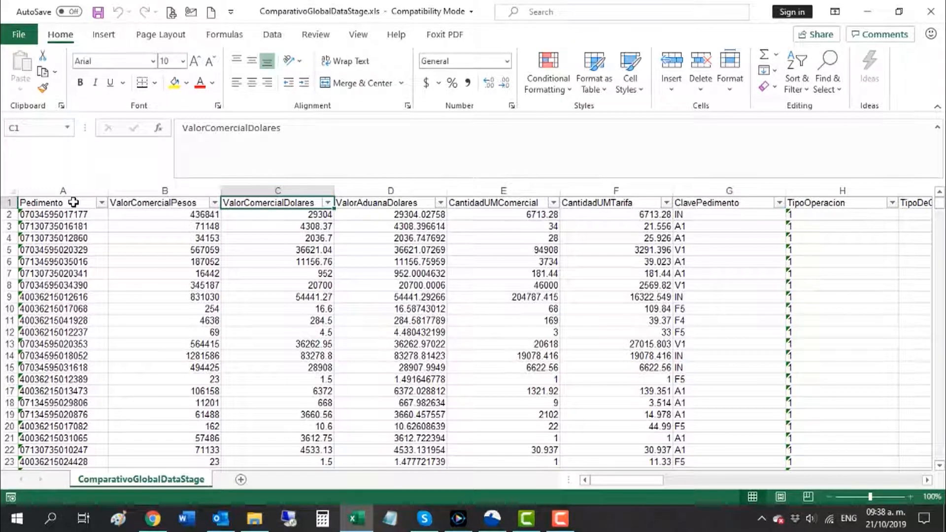
{"action": "key", "text": "Right"}
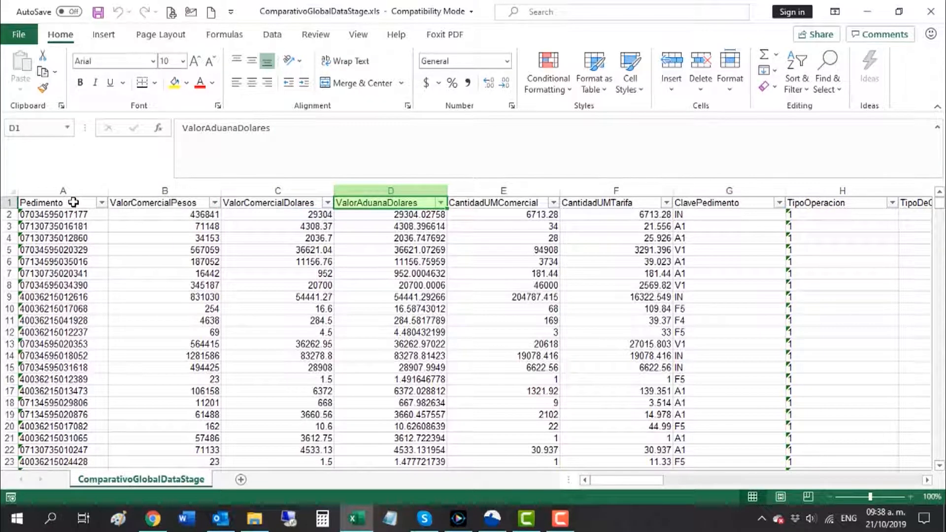
{"action": "key", "text": "Right"}
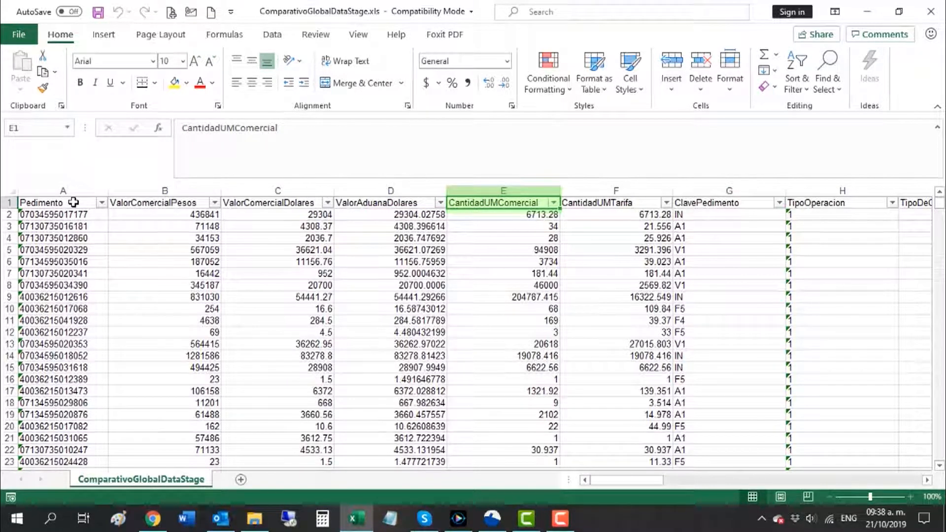
{"action": "key", "text": "Right"}
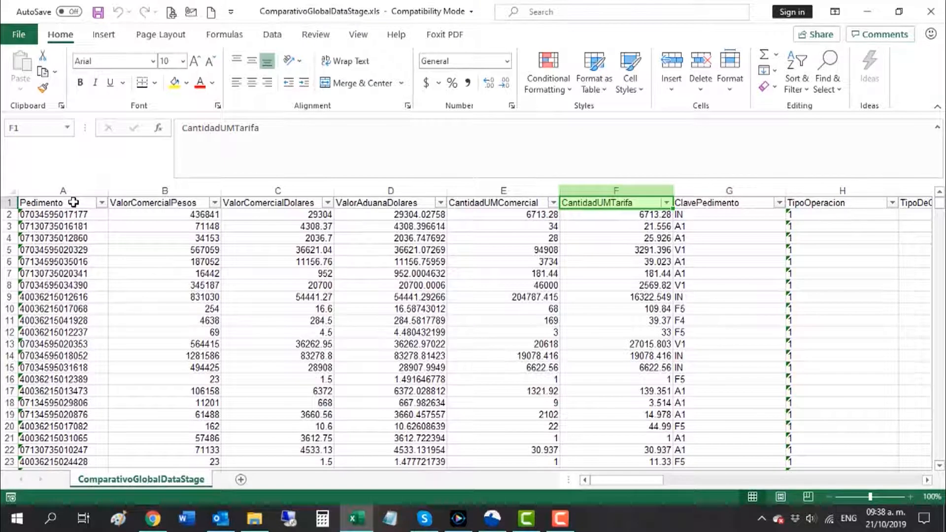
{"action": "key", "text": "Right"}
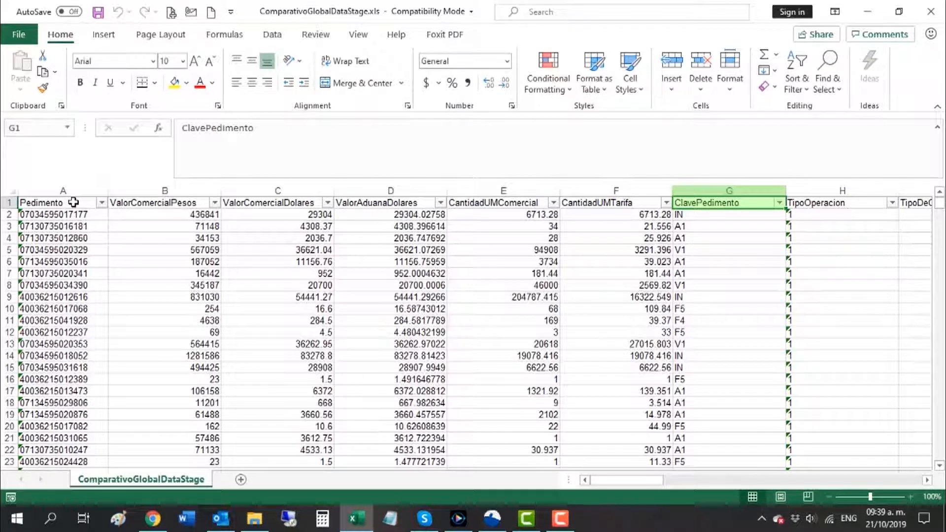
{"action": "key", "text": "Right"}
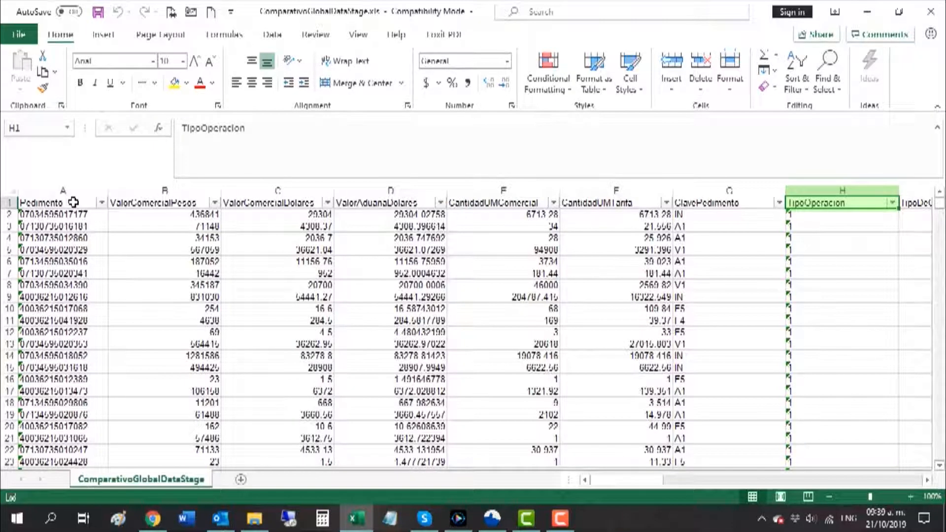
{"action": "key", "text": "Right"}
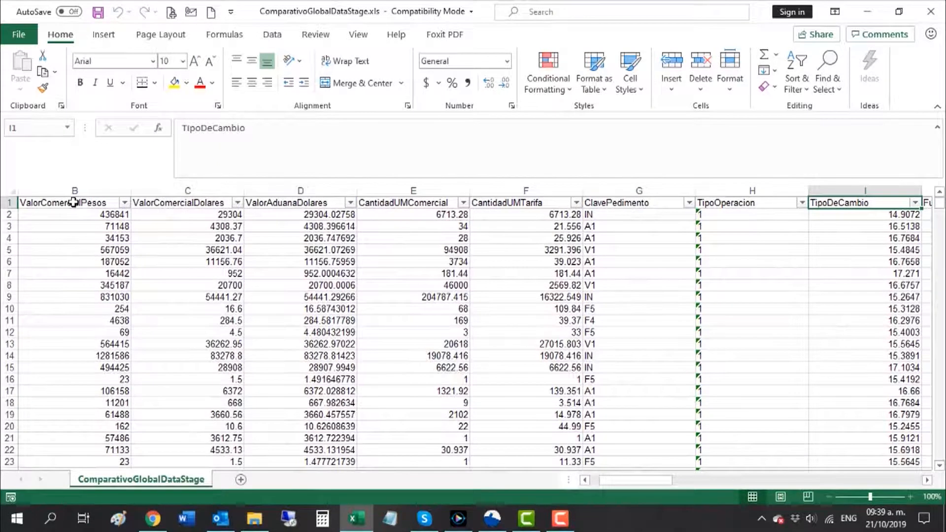
Step: Examine the rectification columns FueRectificado, RectificadoPor, RectificacionTipoPed and PedimentoRectificado
{"action": "left_click", "coordinate": [928, 480]}
{"action": "left_click", "coordinate": [927, 480]}
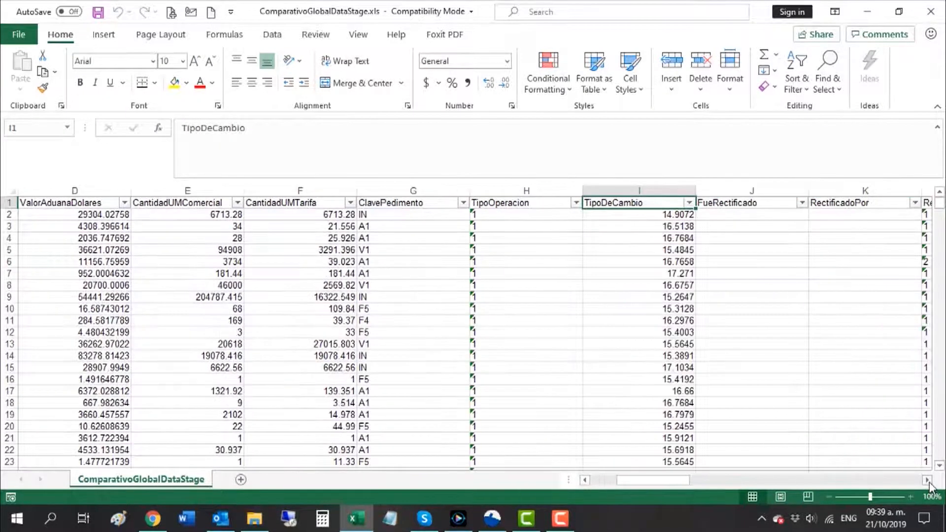
{"action": "left_click", "coordinate": [927, 480]}
{"action": "left_click", "coordinate": [928, 480]}
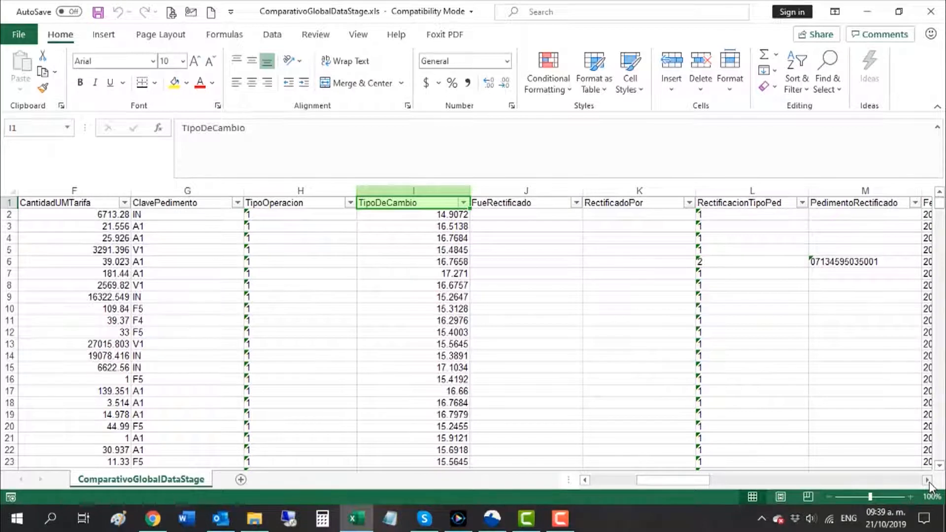
{"action": "key", "text": "Right"}
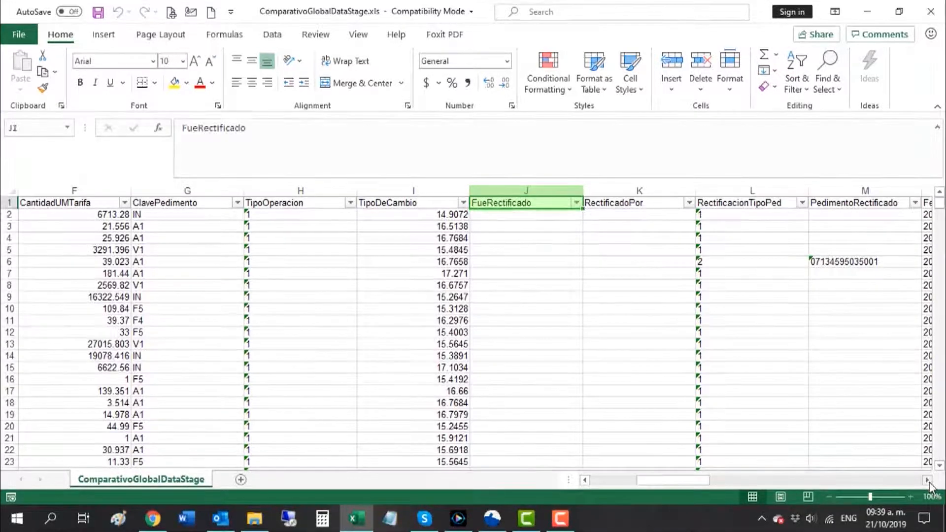
{"action": "key", "text": "Down"}
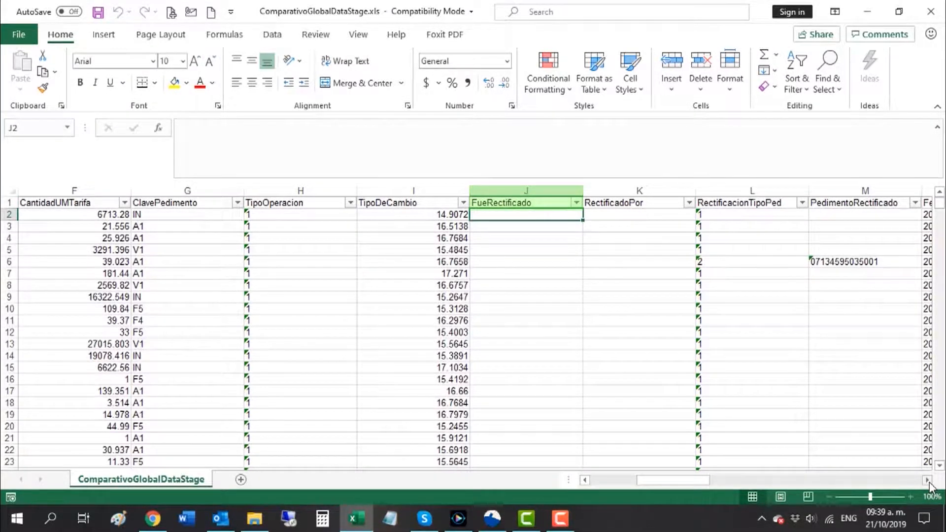
{"action": "key", "text": "Up"}
{"action": "key", "text": "Right"}
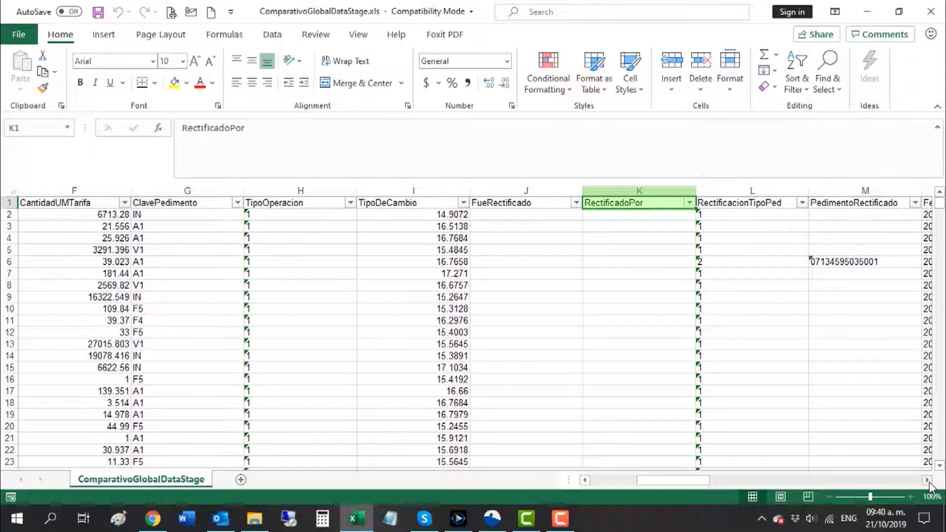
{"action": "key", "text": "Right"}
{"action": "scroll", "coordinate": [929, 487], "scroll_direction": "down", "scroll_amount": 1}
{"action": "scroll", "coordinate": [929, 487], "scroll_direction": "up", "scroll_amount": 1}
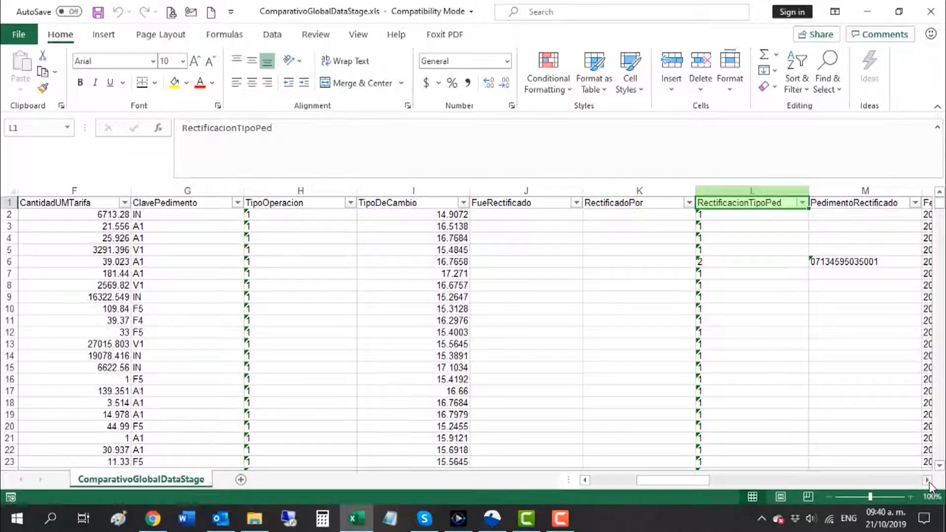
{"action": "key", "text": "Right"}
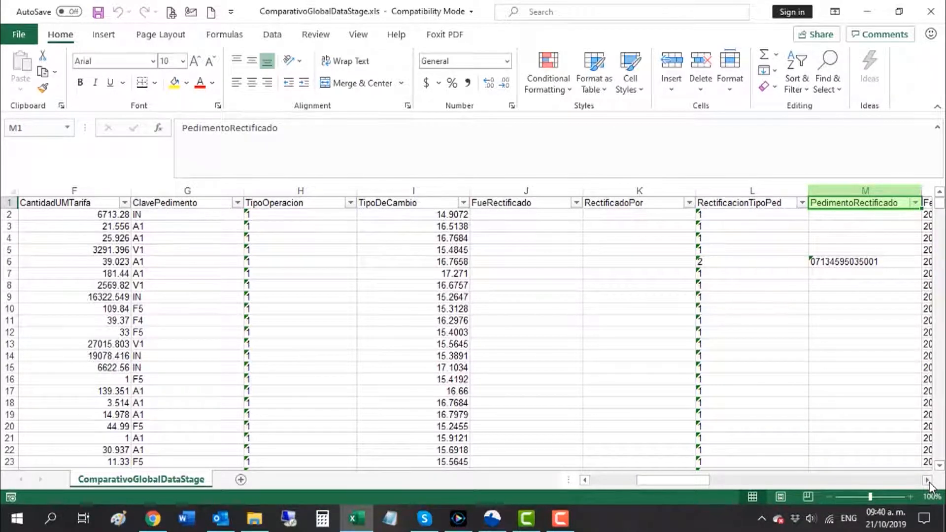
Step: Review the date columns FechaPagoReal, FechaUtilizar_FechaPago1erOriginal and FechaDeEntrada
{"action": "key", "text": "Right"}
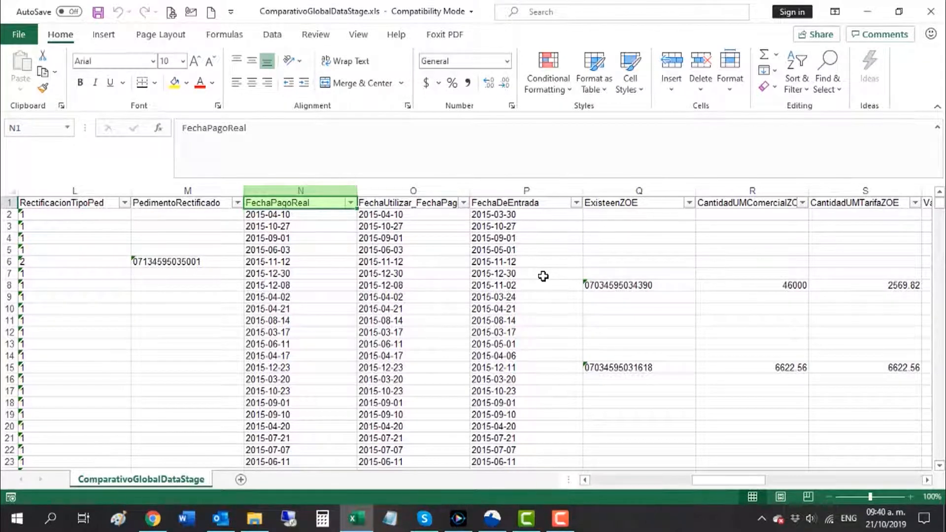
{"action": "key", "text": "Right"}
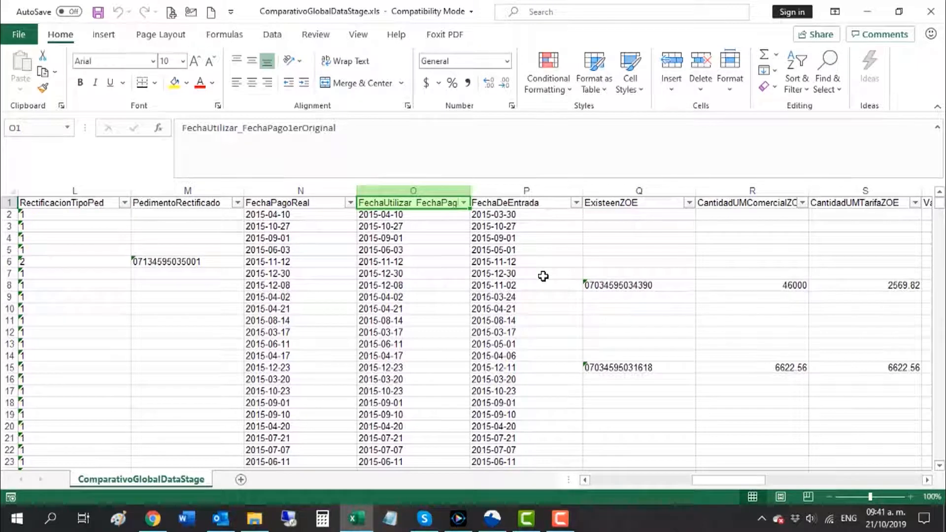
{"action": "key", "text": "Right"}
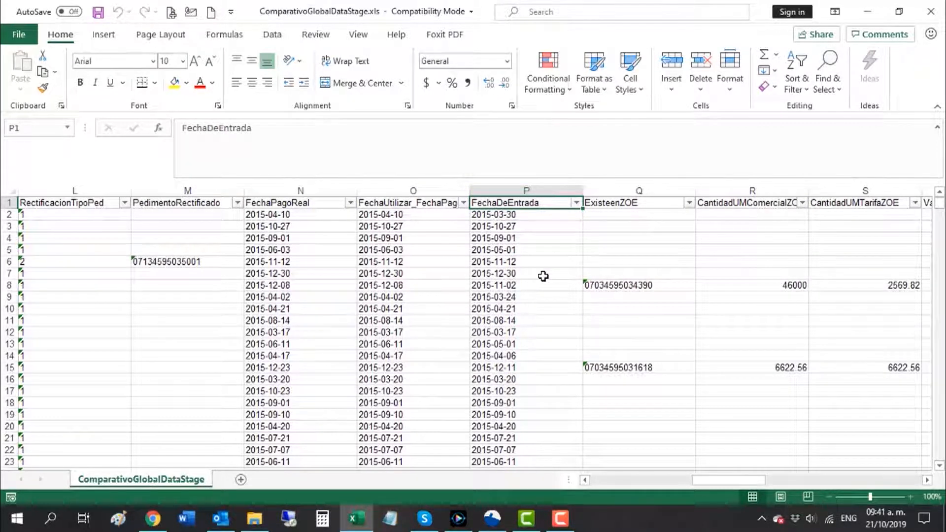
Step: Check the ExisteenZOE column and the ZOE quantity columns CantidadUMComercialZOE and CantidadUMTarifaZOE
{"action": "key", "text": "Right"}
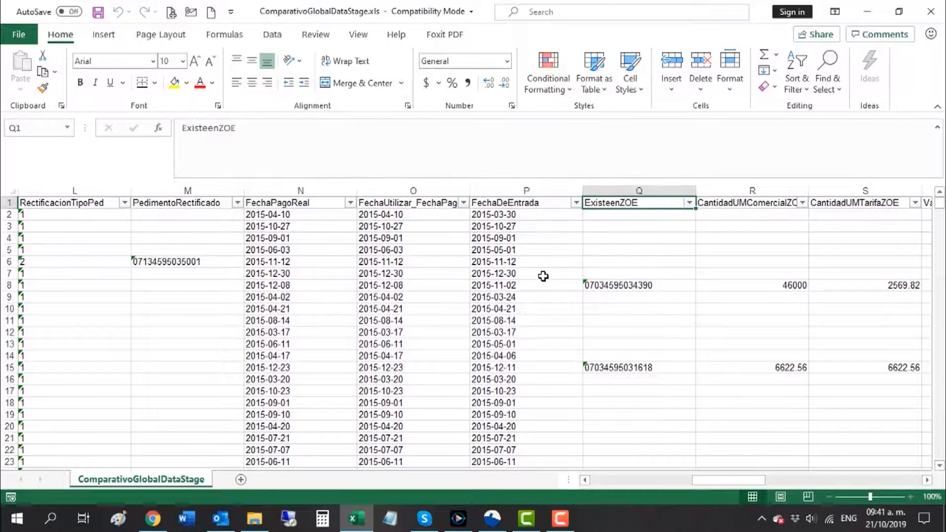
{"action": "key", "text": "Right"}
{"action": "key", "text": "Right"}
{"action": "key", "text": "Right"}
{"action": "key", "text": "Right"}
{"action": "key", "text": "Left"}
{"action": "key", "text": "Left"}
{"action": "key", "text": "Left"}
{"action": "key", "text": "Left"}
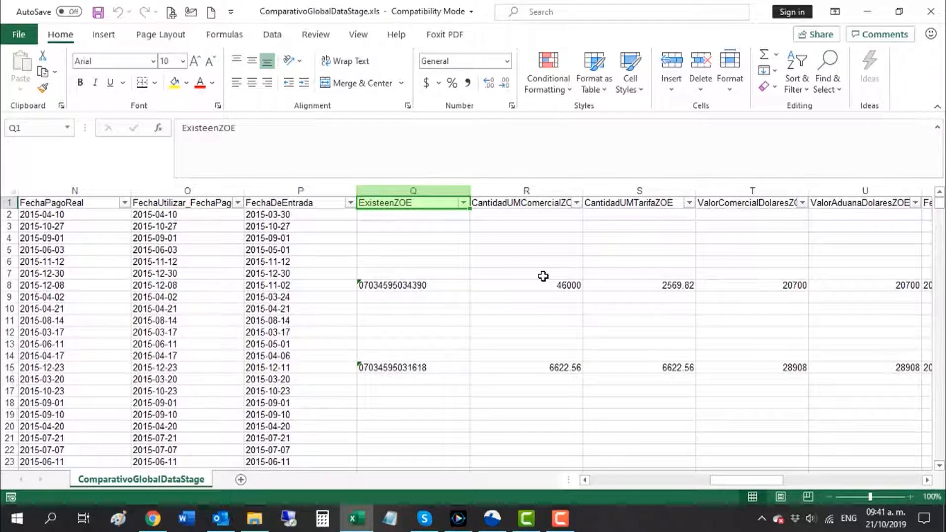
{"action": "key", "text": "Right"}
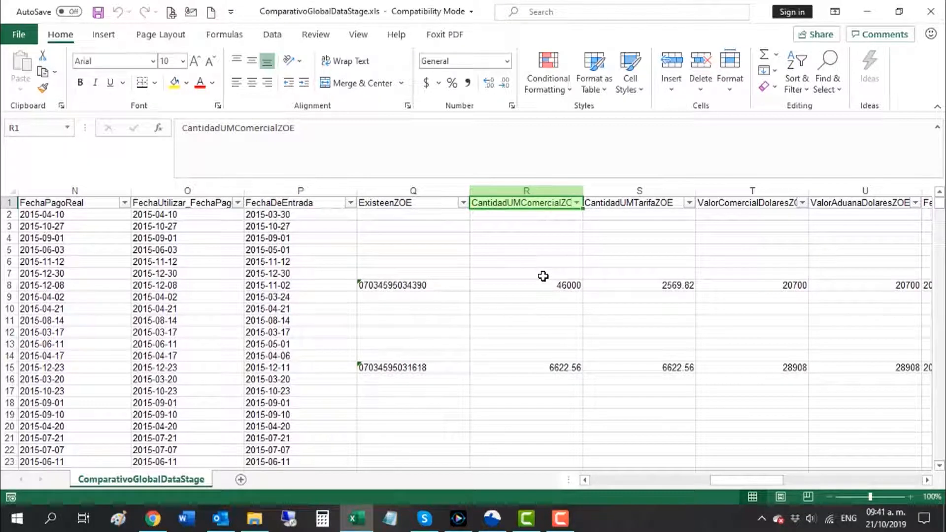
{"action": "key", "text": "Right"}
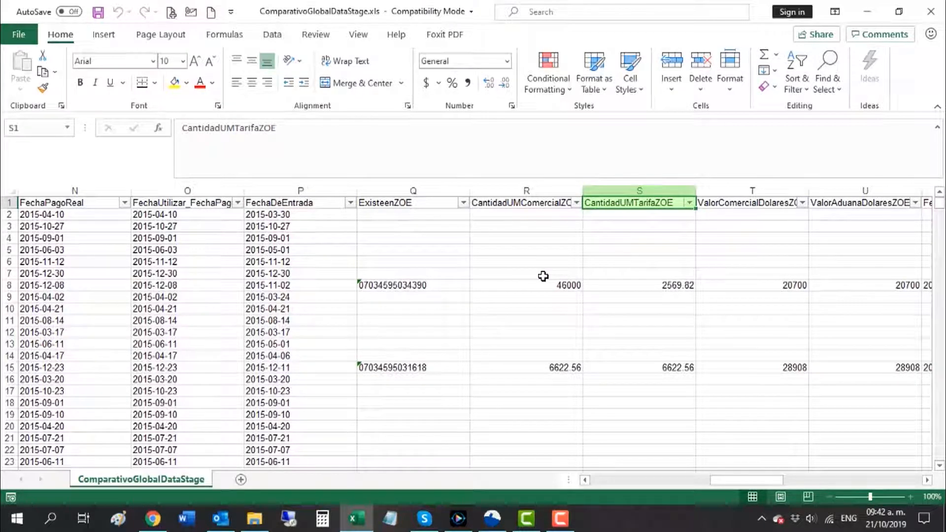
Step: Review the remaining ZOE columns from ValorComercialDolaresZOE through the customs value, date and exchange rate to ClavePedimentoZOE
{"action": "key", "text": "Right"}
{"action": "key", "text": "Right"}
{"action": "key", "text": "Right"}
{"action": "key", "text": "Right"}
{"action": "key", "text": "Right"}
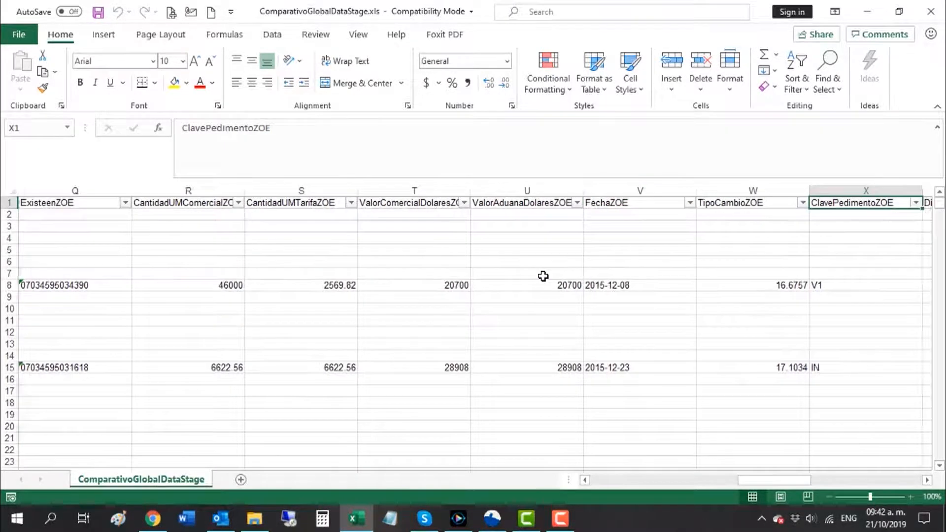
{"action": "left_click", "coordinate": [430, 203]}
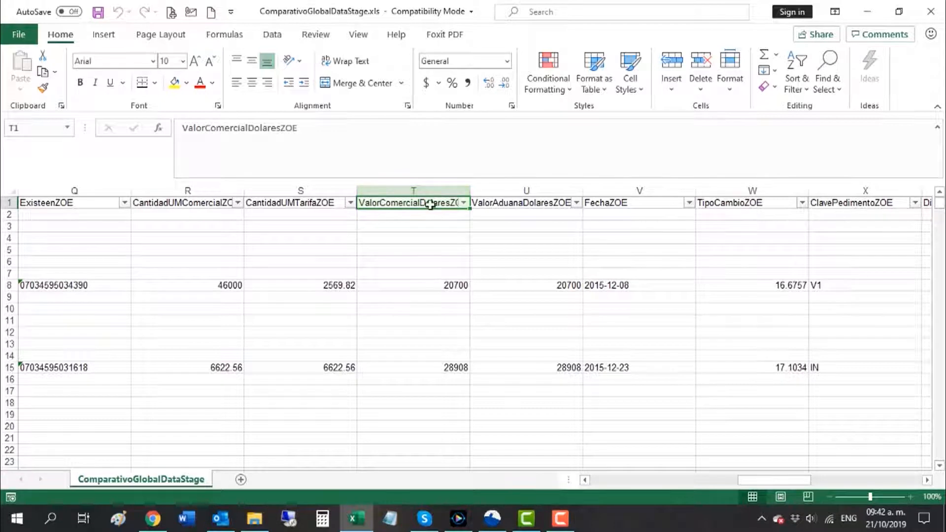
{"action": "key", "text": "Right"}
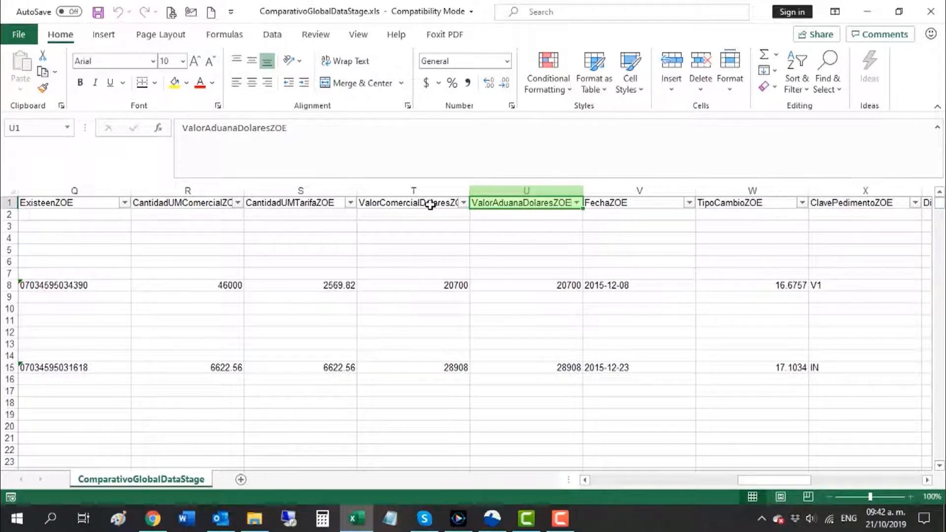
{"action": "key", "text": "Right"}
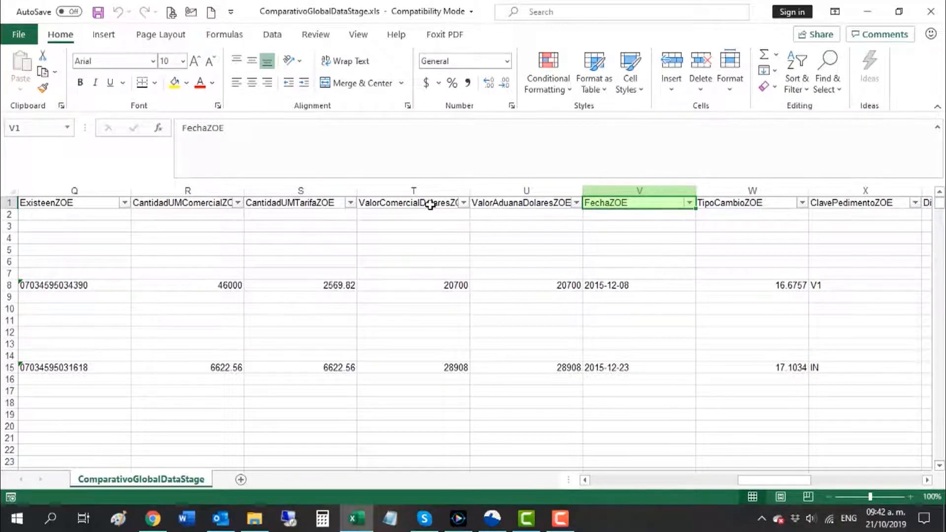
{"action": "key", "text": "Right"}
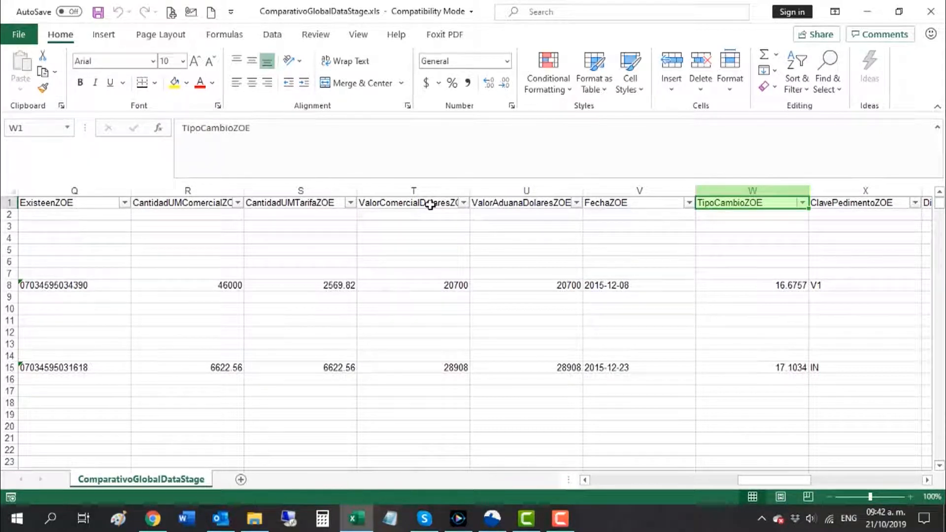
{"action": "scroll", "coordinate": [431, 204], "scroll_direction": "right", "scroll_amount": 5}
{"action": "key", "text": "Right"}
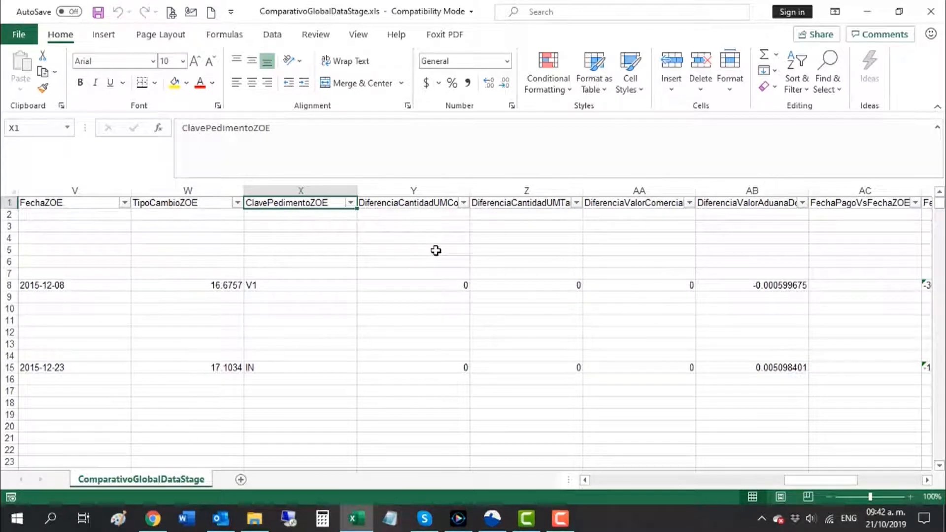
Step: Inspect the DiferenciaCantidadUMComercial column with its filter values, and the DiferenciaCantidadUMTarifa column, checking row 8 in both
{"action": "key", "text": "Right"}
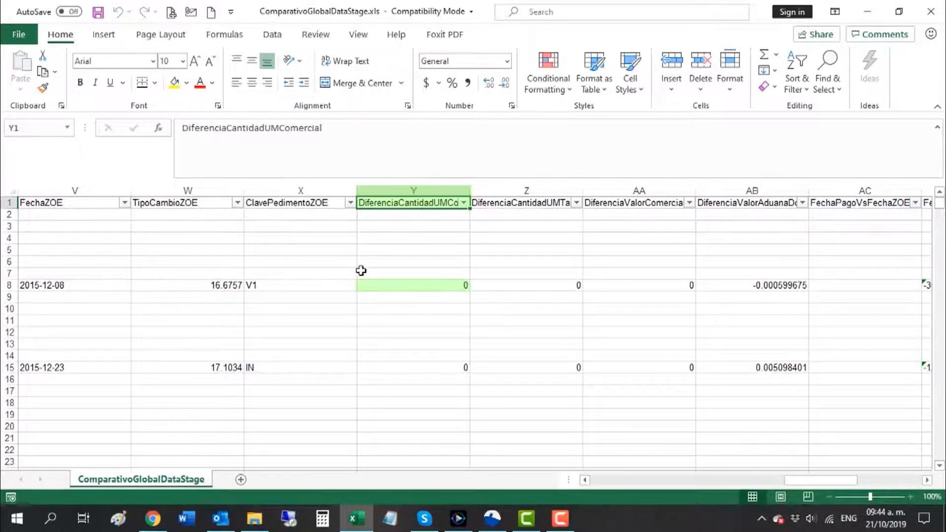
{"action": "left_click", "coordinate": [393, 287]}
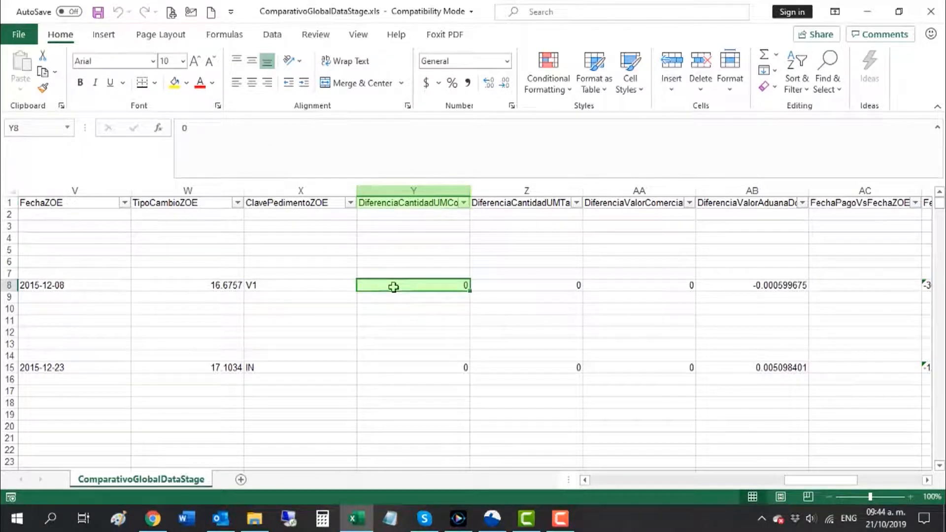
{"action": "left_click", "coordinate": [464, 202]}
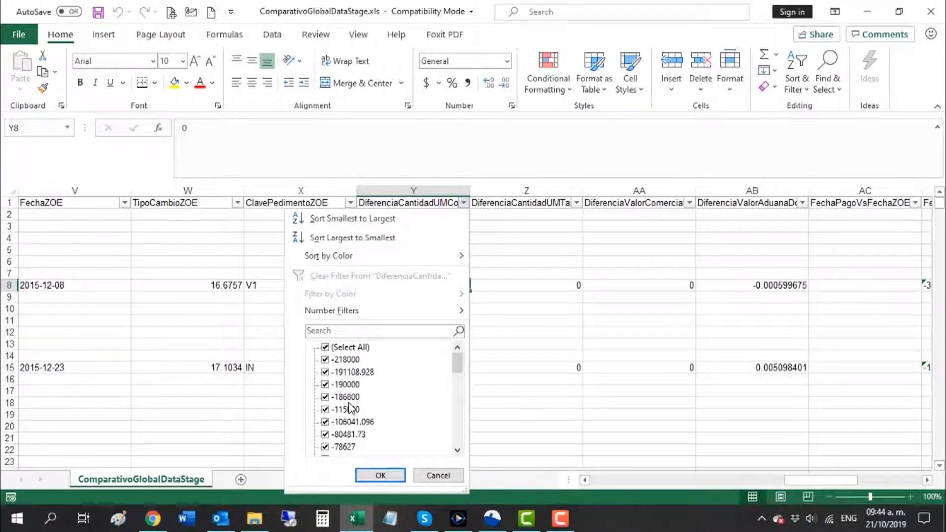
{"action": "left_click", "coordinate": [500, 263]}
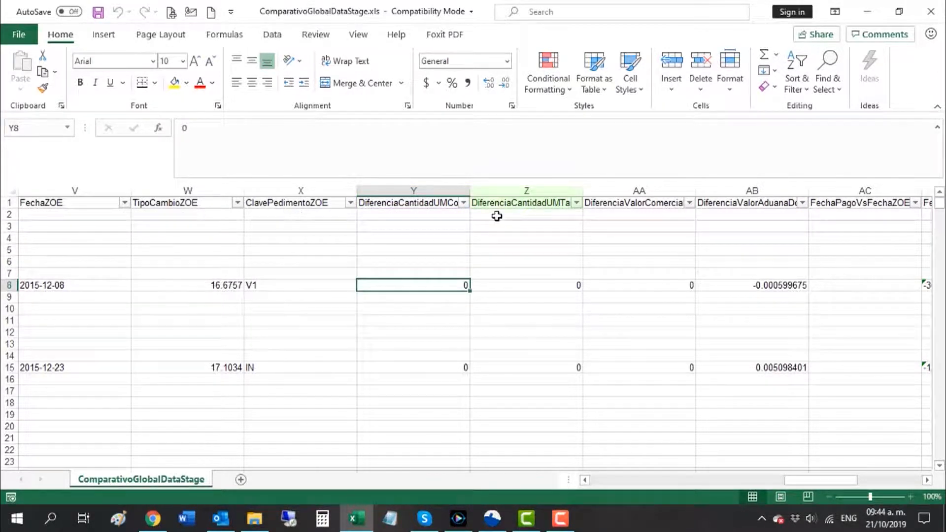
{"action": "left_click", "coordinate": [485, 202]}
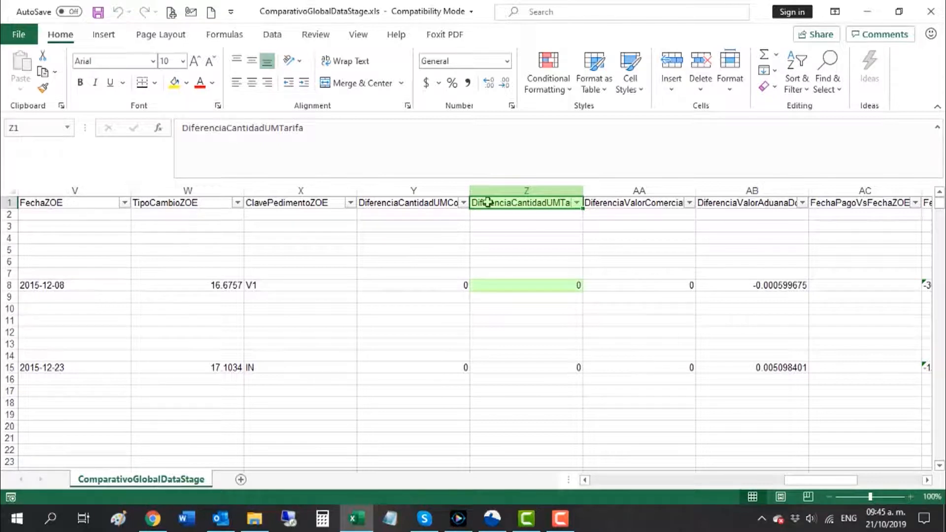
{"action": "left_click", "coordinate": [514, 287]}
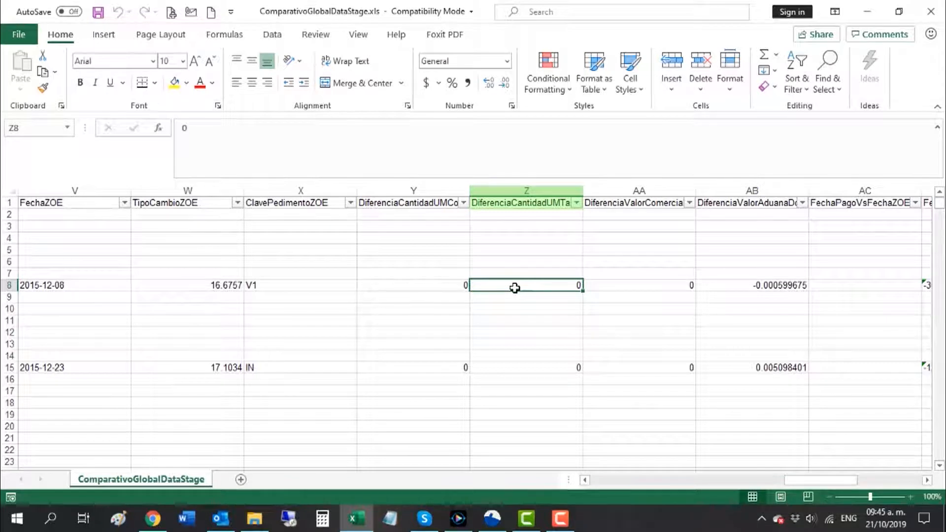
Step: Inspect the filter values of DiferenciaCantidadUMTarifa, and the DiferenciaValorComercialDolares column with row 8 and its filter values
{"action": "left_click", "coordinate": [576, 203]}
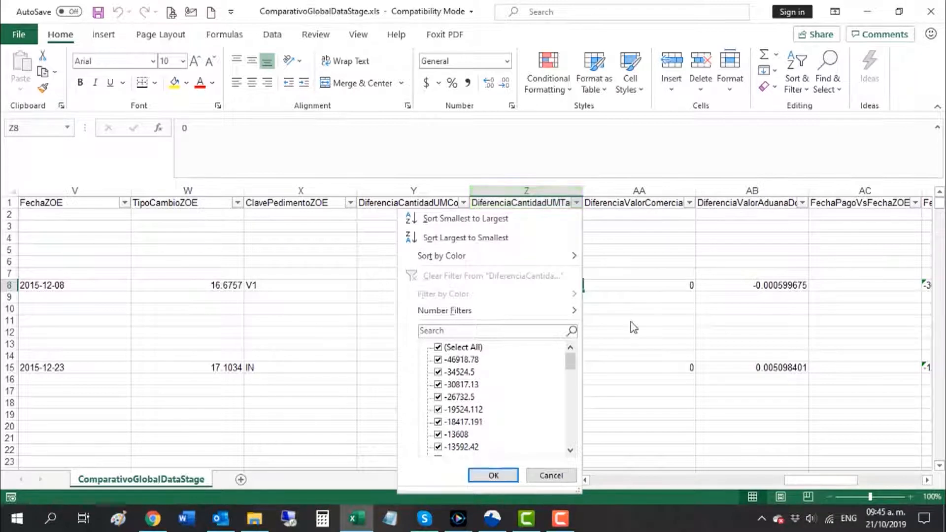
{"action": "left_click", "coordinate": [644, 264]}
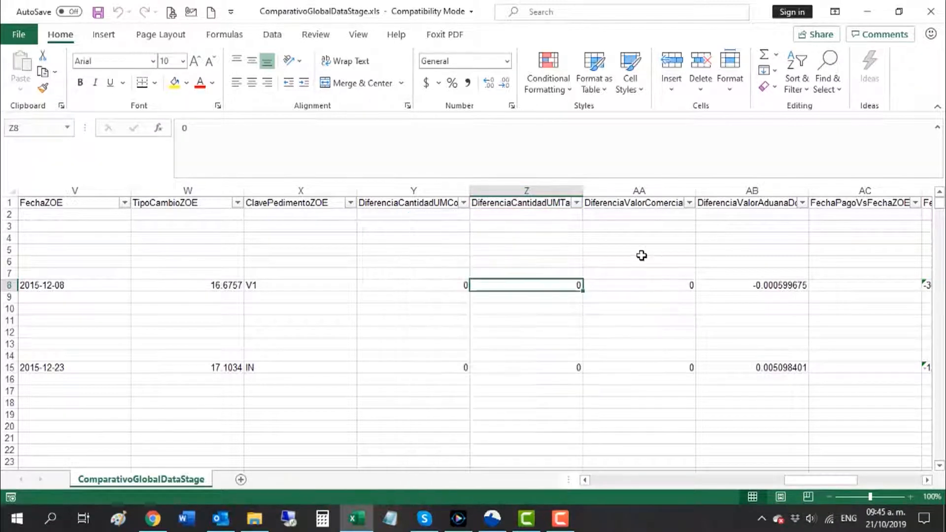
{"action": "left_click", "coordinate": [640, 203]}
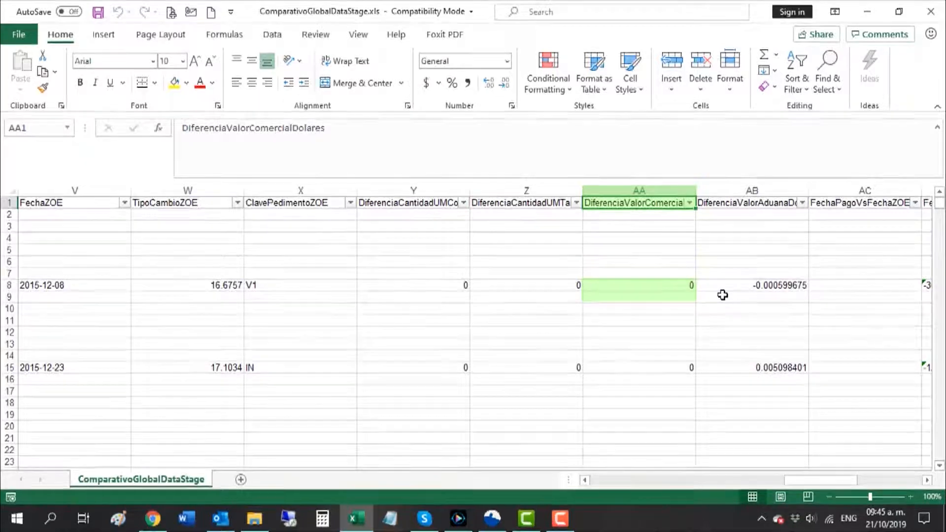
{"action": "left_click", "coordinate": [633, 290]}
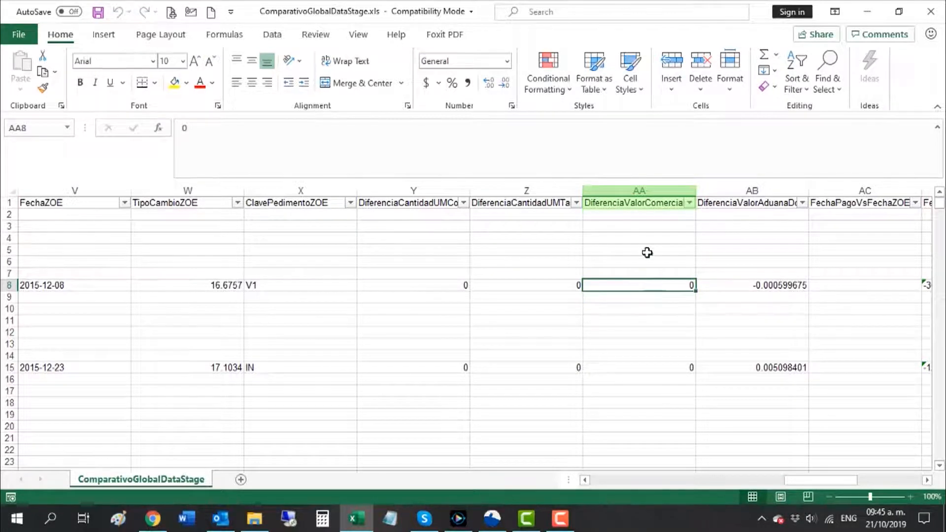
{"action": "left_click", "coordinate": [688, 203]}
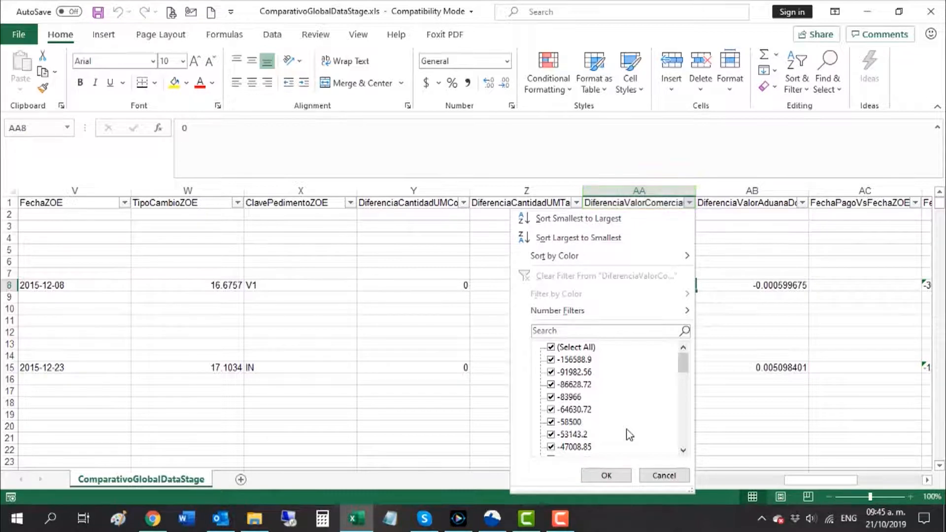
{"action": "left_click", "coordinate": [606, 475]}
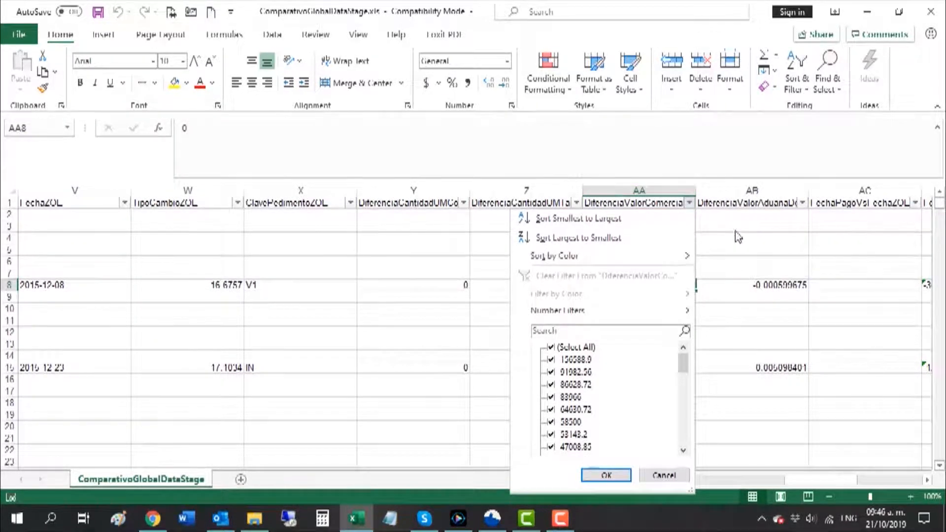
Step: Check the DiferenciaValorAduanaDolares column and the FechaPagoVsFechaZOE column with its filter values
{"action": "left_click", "coordinate": [742, 203]}
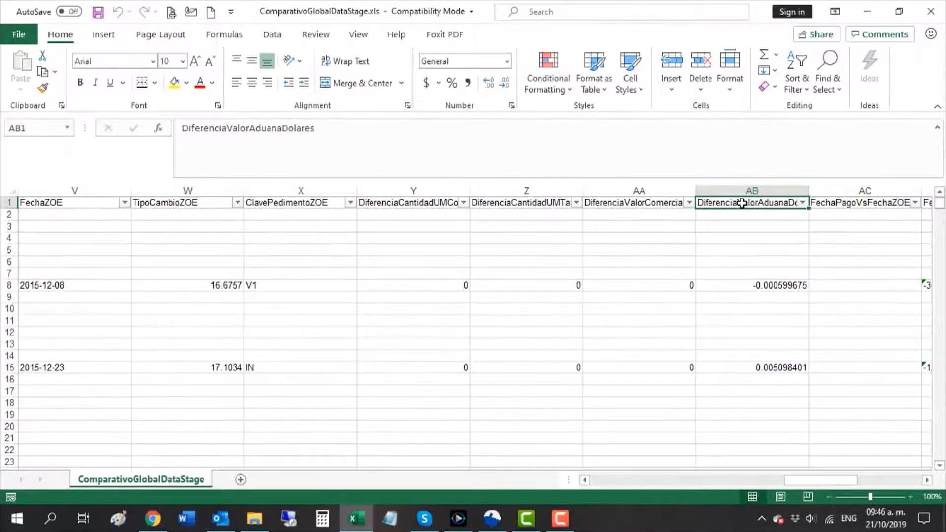
{"action": "left_click", "coordinate": [838, 204]}
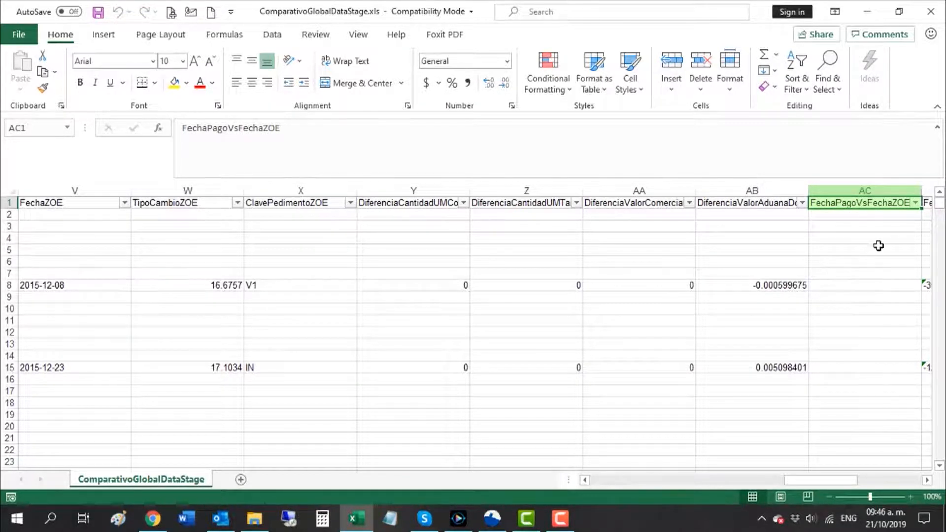
{"action": "left_click", "coordinate": [916, 203]}
{"action": "left_click", "coordinate": [688, 372]}
Step: Examine the FechaEntradaVsFechaZOE column and look through its list of filter values
{"action": "left_click", "coordinate": [927, 480]}
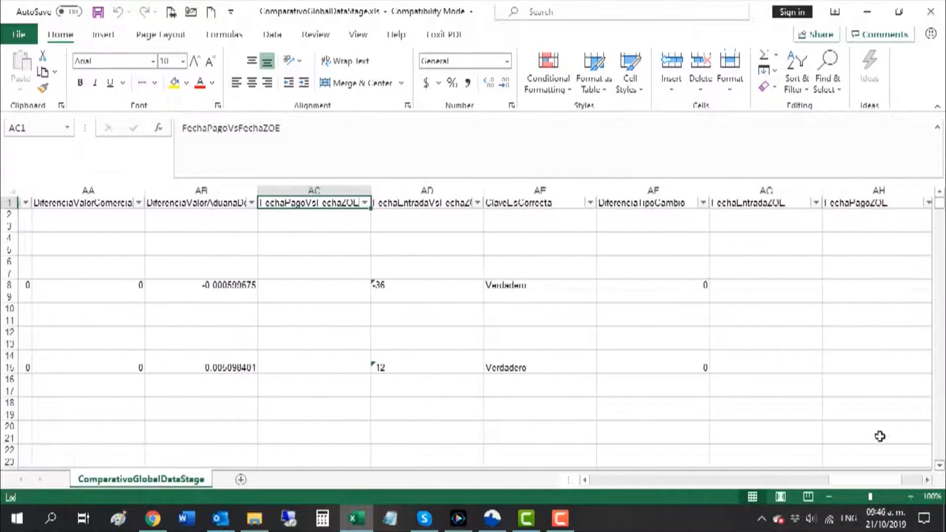
{"action": "left_click", "coordinate": [388, 203]}
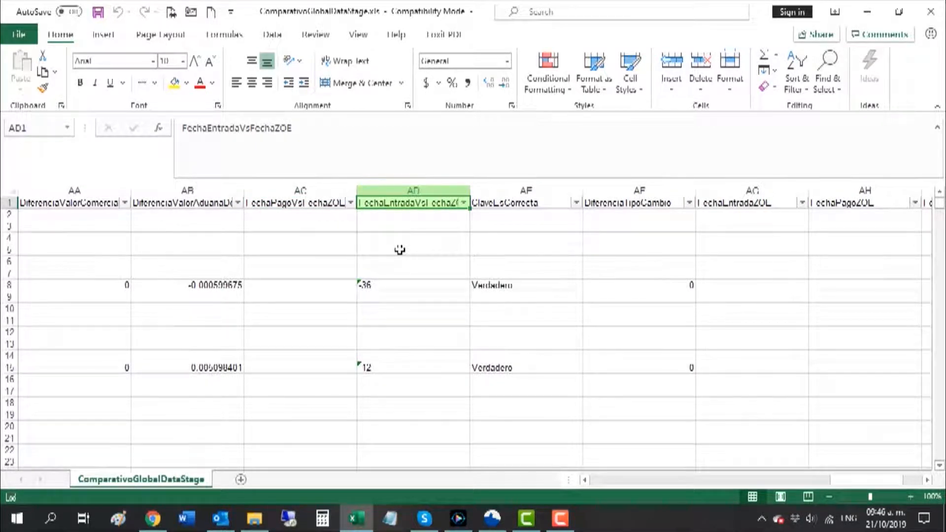
{"action": "left_click", "coordinate": [464, 203]}
{"action": "scroll", "coordinate": [360, 409], "scroll_direction": "down", "scroll_amount": 10}
{"action": "key", "text": "Return"}
Step: Review the ClaveEsCorrecta and DiferenciaTipoCambio columns together with their filter values
{"action": "left_click", "coordinate": [553, 202]}
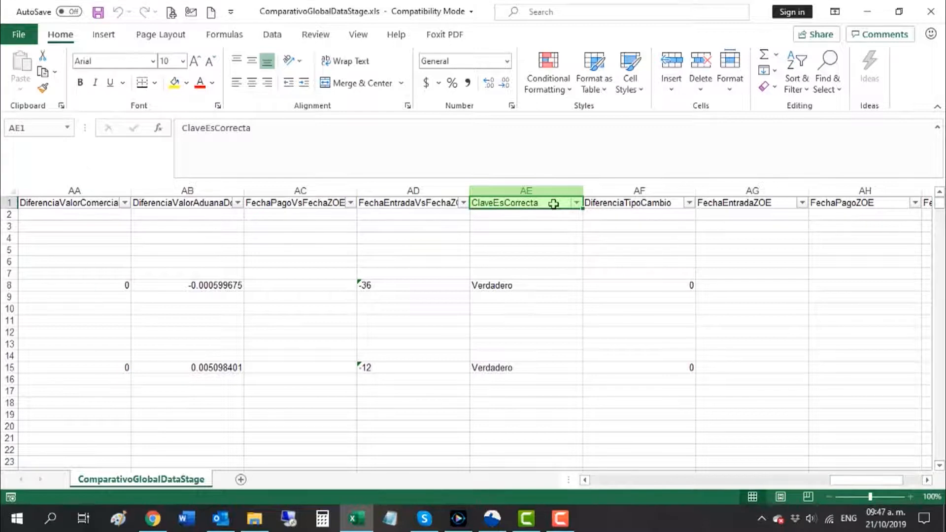
{"action": "left_click", "coordinate": [576, 204]}
{"action": "left_click", "coordinate": [576, 204]}
{"action": "left_click", "coordinate": [667, 203]}
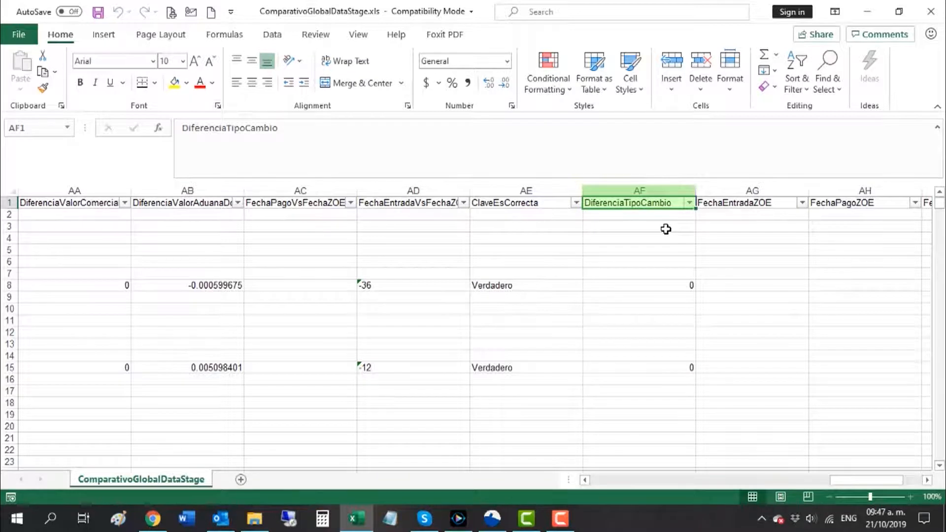
{"action": "left_click", "coordinate": [689, 203]}
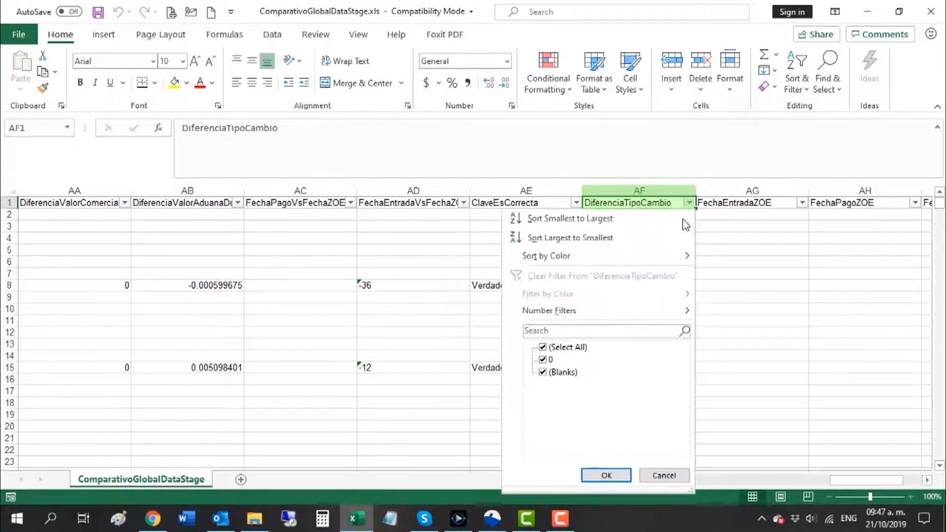
{"action": "left_click", "coordinate": [741, 257]}
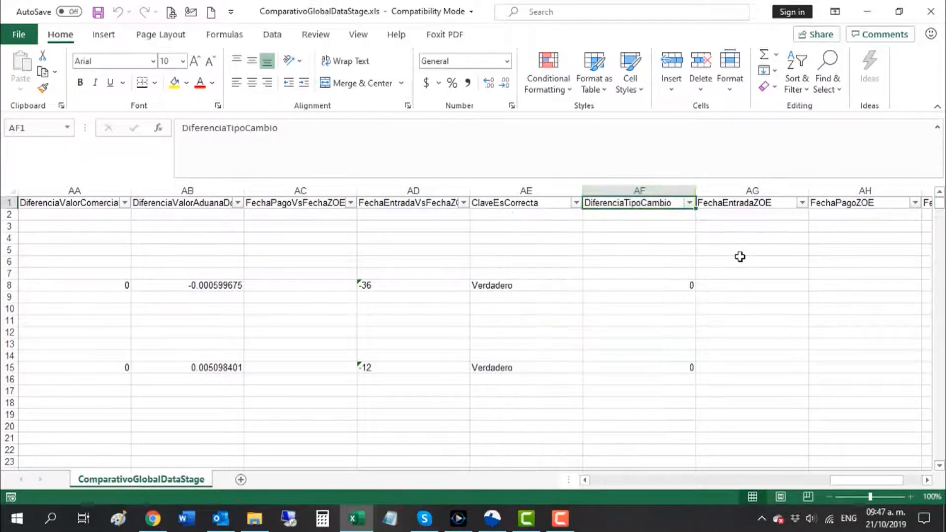
Step: Check the ZOE date columns FechaEntradaZOE and FechaPagoZOE
{"action": "left_click", "coordinate": [748, 203]}
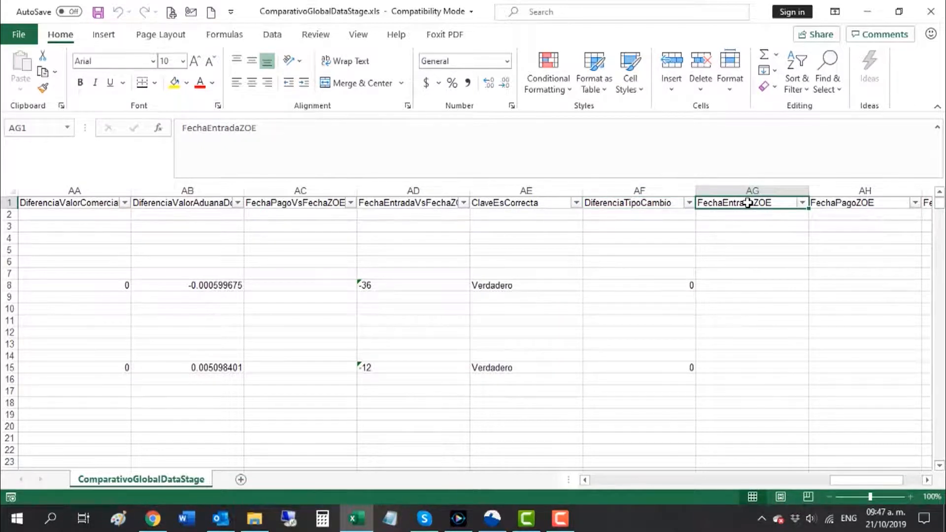
{"action": "left_click", "coordinate": [847, 203]}
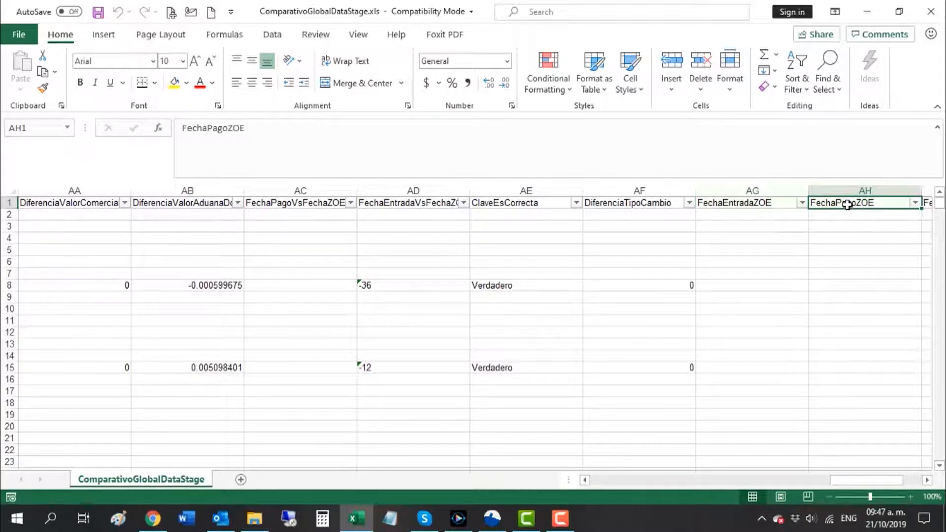
{"action": "key", "text": "shift+Left"}
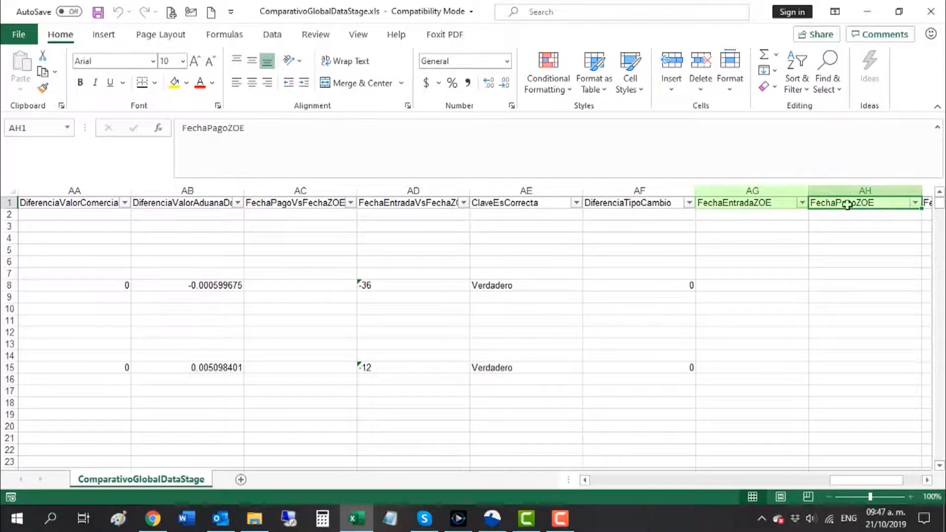
Step: Review the last two date comparison columns, FechaPagoVsFechaPagoZOE and FechaEntradaVsFechaEntradaZOE
{"action": "left_click", "coordinate": [927, 481]}
{"action": "left_click", "coordinate": [928, 480]}
{"action": "left_click", "coordinate": [927, 480]}
{"action": "left_click", "coordinate": [928, 481]}
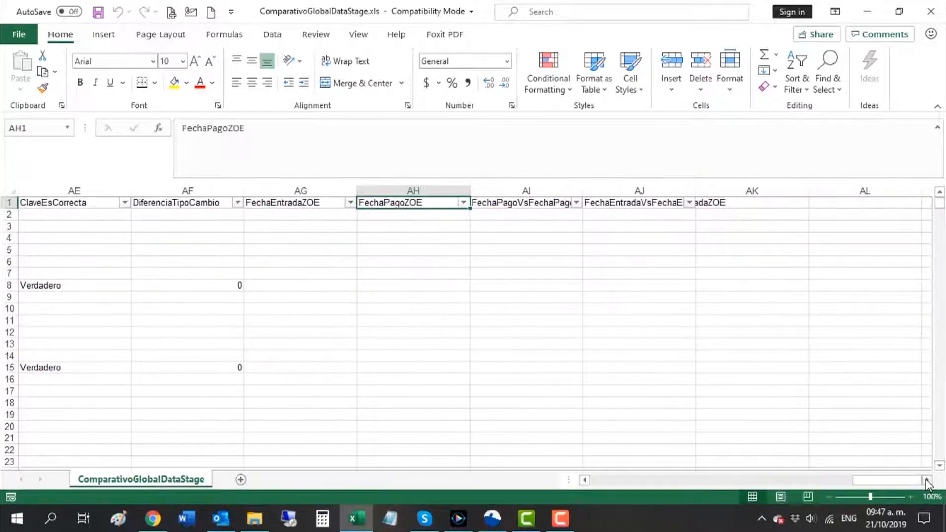
{"action": "left_click", "coordinate": [554, 204]}
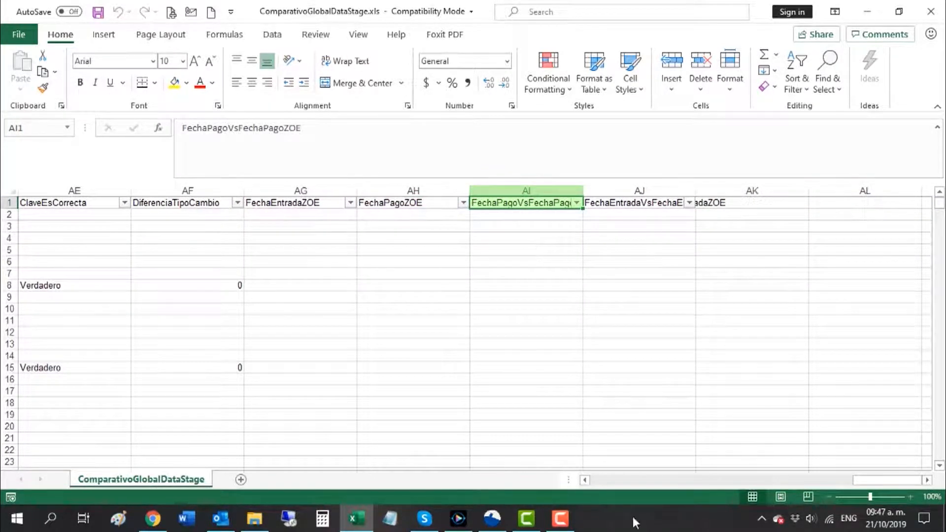
{"action": "left_click", "coordinate": [561, 518]}
{"action": "left_click", "coordinate": [576, 203]}
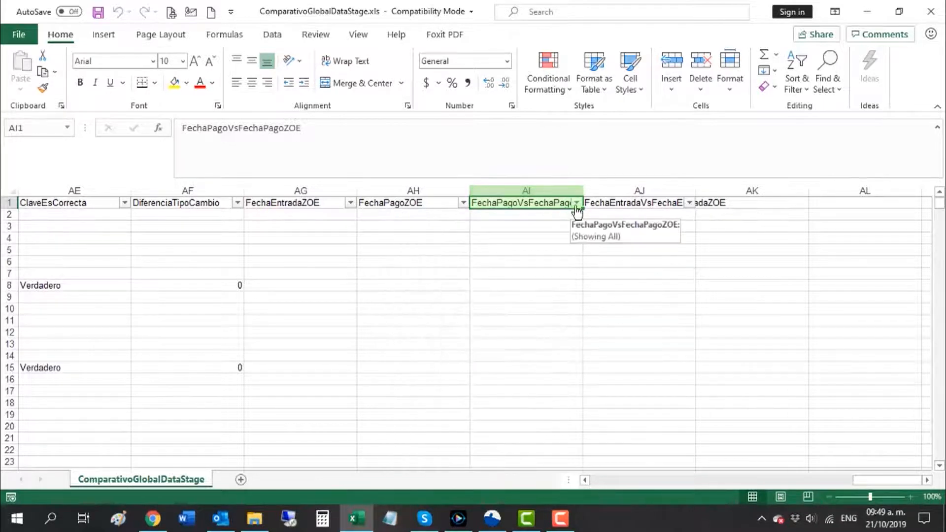
{"action": "left_click", "coordinate": [614, 203]}
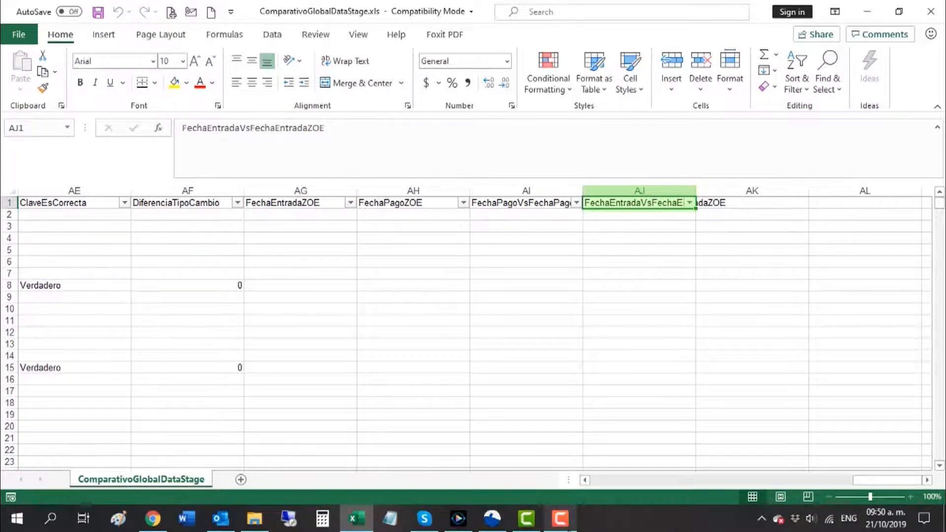
{"action": "left_click", "coordinate": [561, 518]}
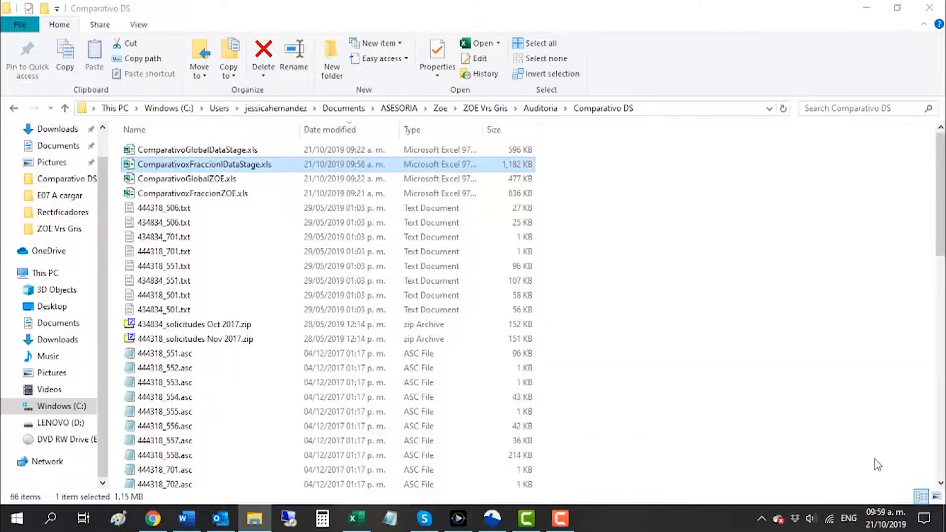
Step: Open ComparativoxFraccionIDataStage.xls from the Comparativo DS folder and check its PedimentoFraccion and Pedimento columns
{"action": "double_click", "coordinate": [232, 165]}
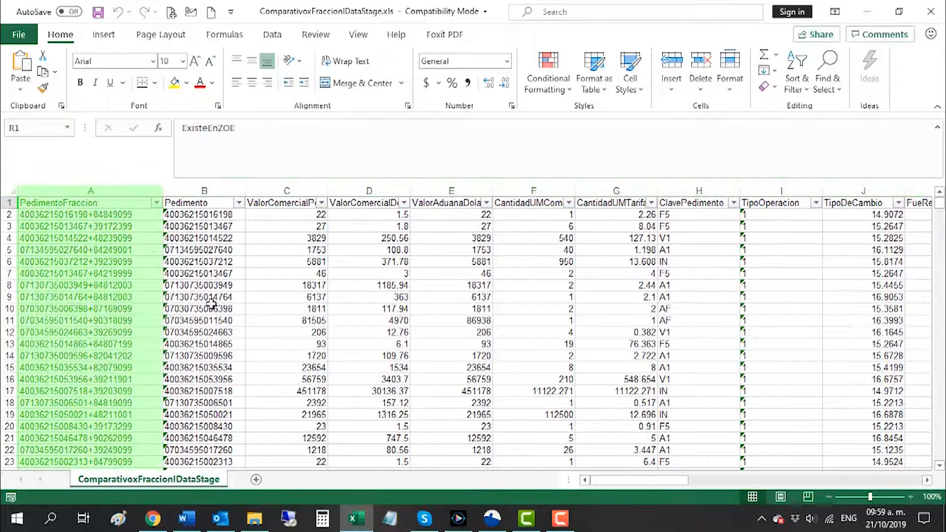
{"action": "left_click", "coordinate": [107, 204]}
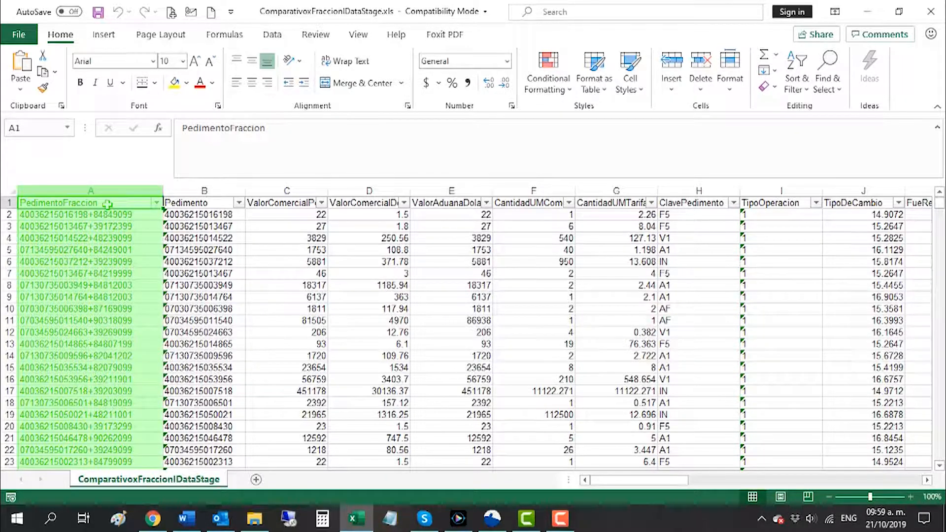
{"action": "left_click", "coordinate": [202, 203]}
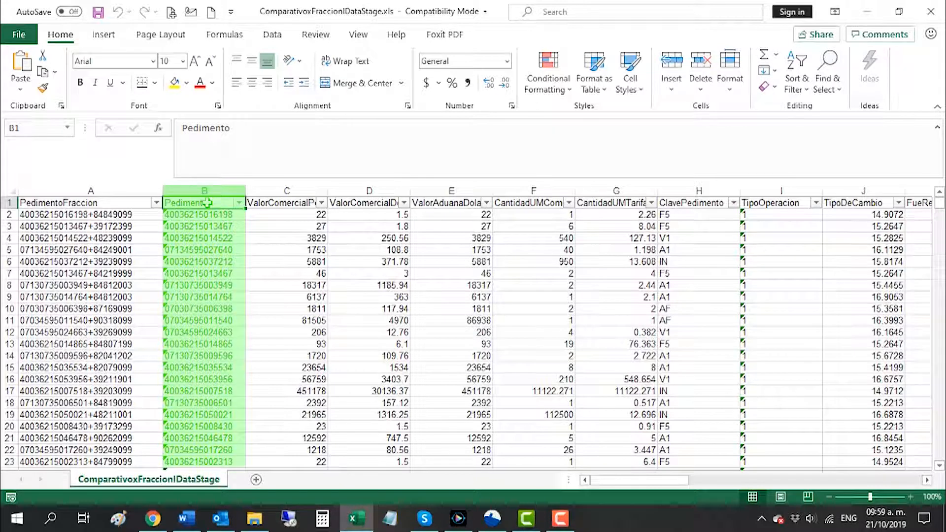
Step: Review the value columns ValorComercialPesos, ValorComercialDolares and ValorAduanaDolares, and the quantity columns CantidadUMComercial and CantidadUMTarifa
{"action": "left_click", "coordinate": [274, 203]}
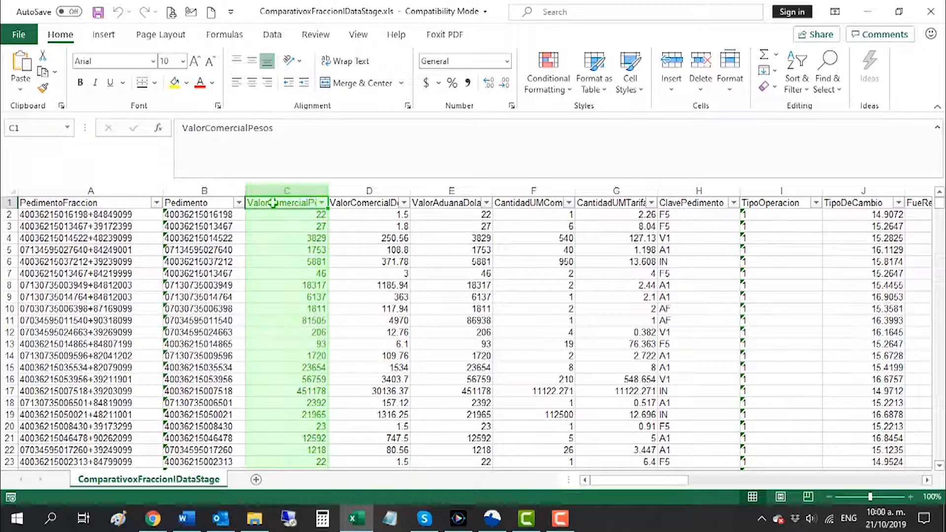
{"action": "key", "text": "Right"}
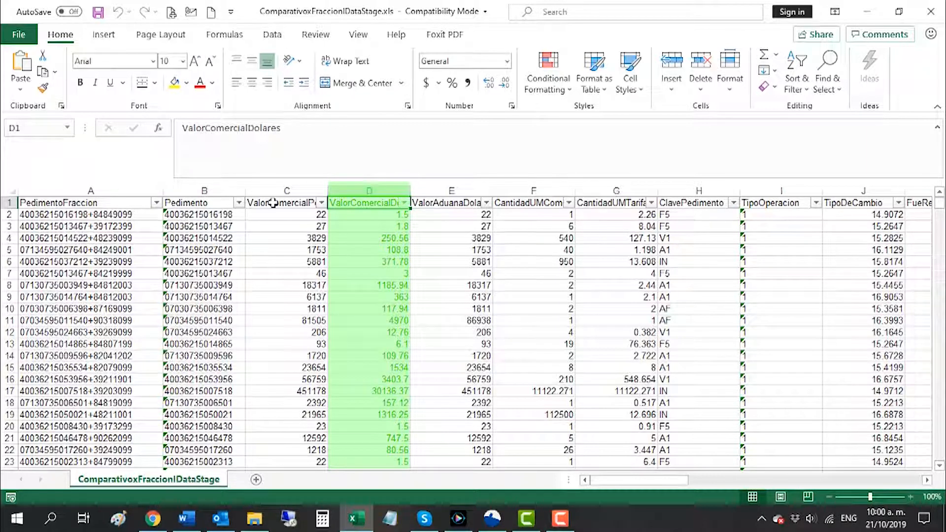
{"action": "key", "text": "Right"}
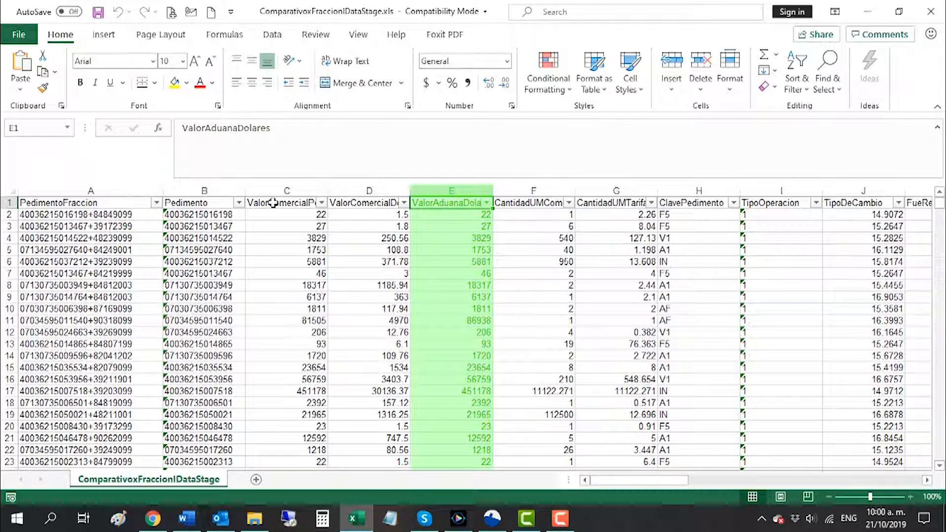
{"action": "key", "text": "Right"}
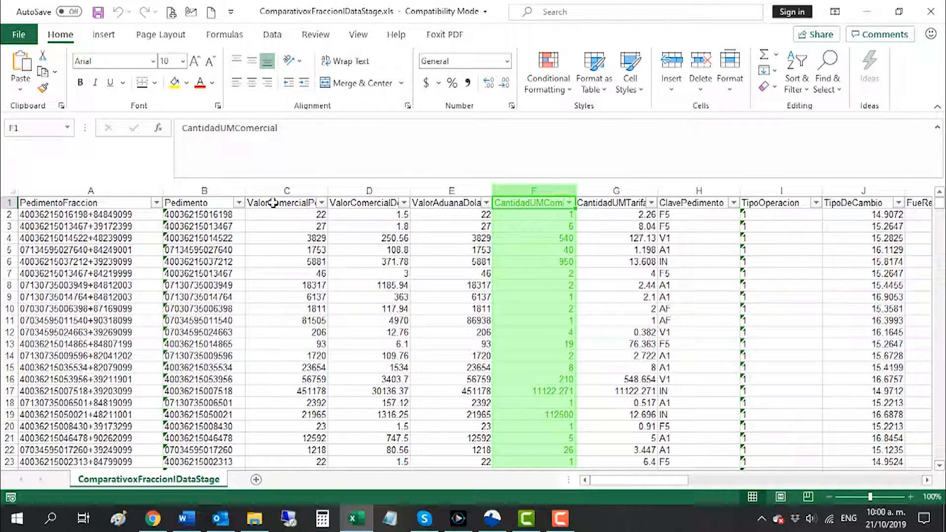
{"action": "key", "text": "Right"}
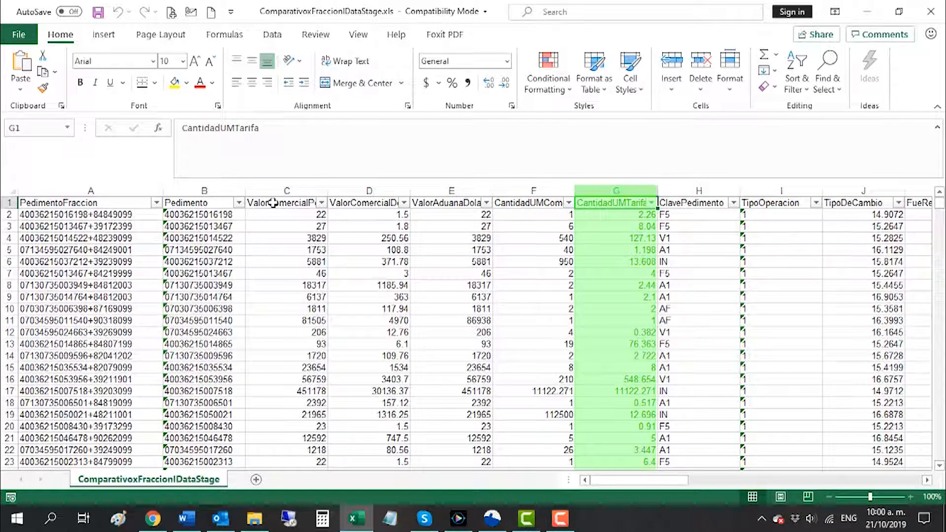
Step: Review the ClavePedimento, TipoOperacion and TipoDeCambio columns of the comparison by tariff fraction
{"action": "key", "text": "Right"}
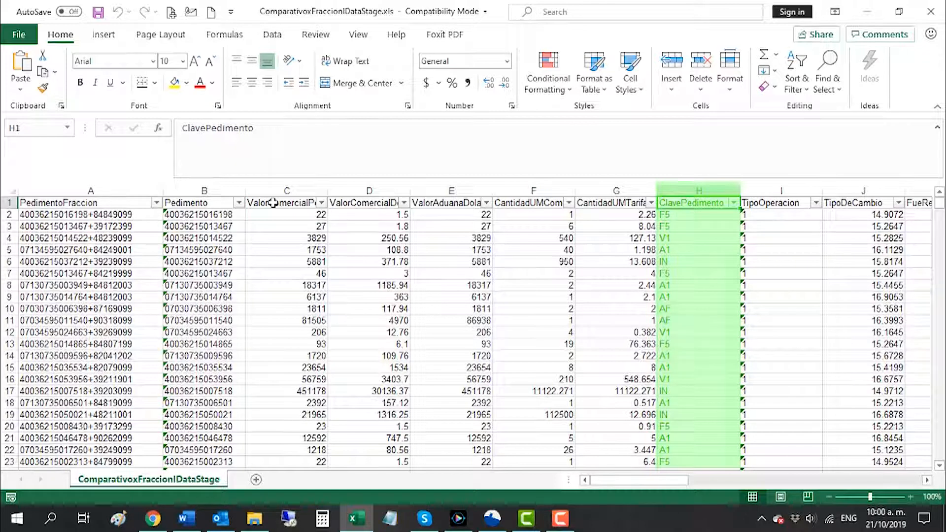
{"action": "key", "text": "Right"}
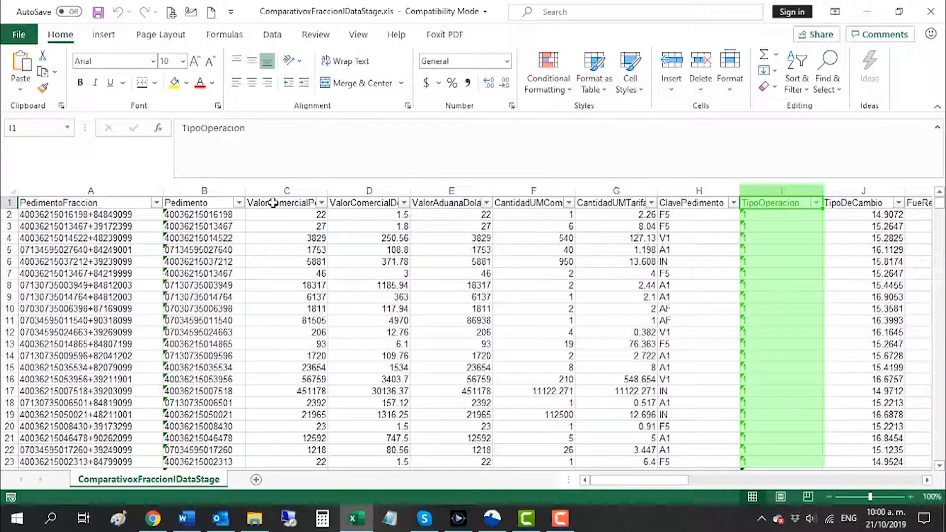
{"action": "key", "text": "Right"}
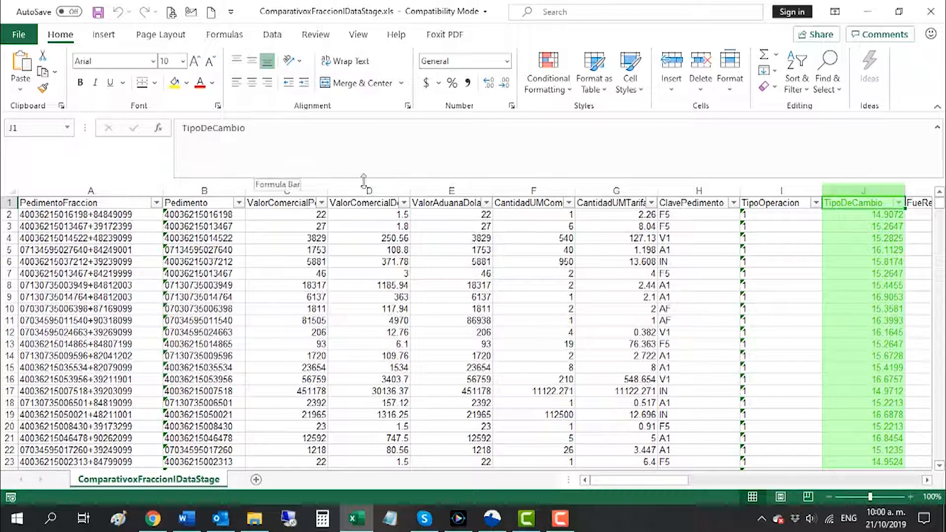
Step: Check the rectification columns FueRectificado and RectificadoPor
{"action": "left_click", "coordinate": [927, 481]}
{"action": "left_click", "coordinate": [315, 206]}
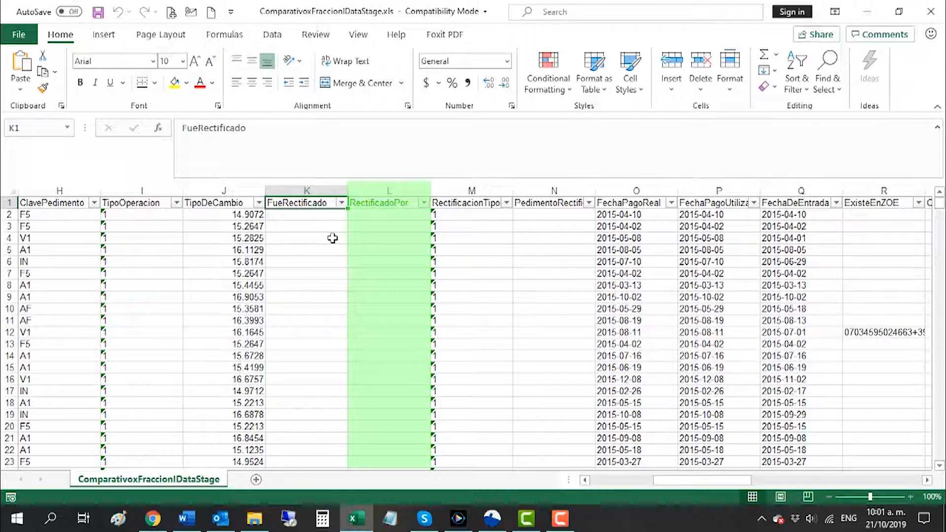
{"action": "key", "text": "Right"}
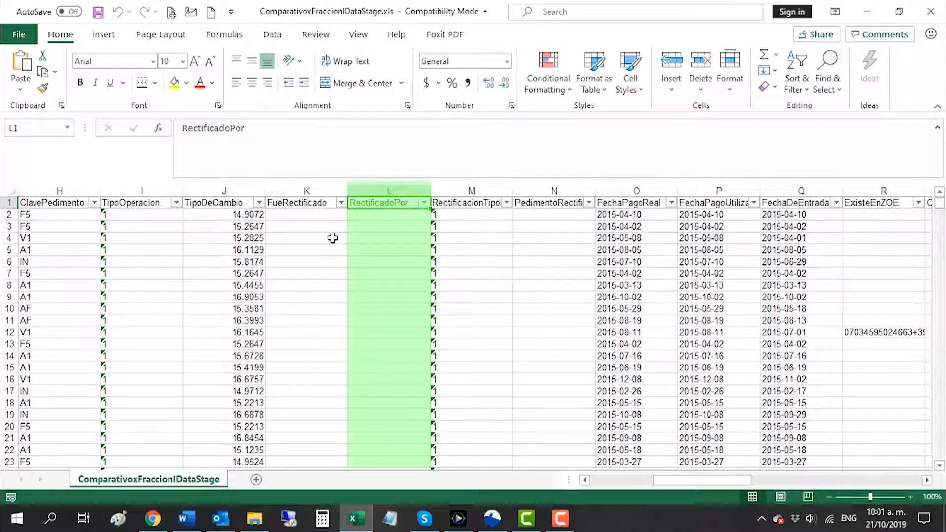
Step: Review the RectificacionTipoPed and PedimentoRectificado columns of the comparison by tariff fraction
{"action": "key", "text": "Right"}
{"action": "key", "text": "ctrl+space"}
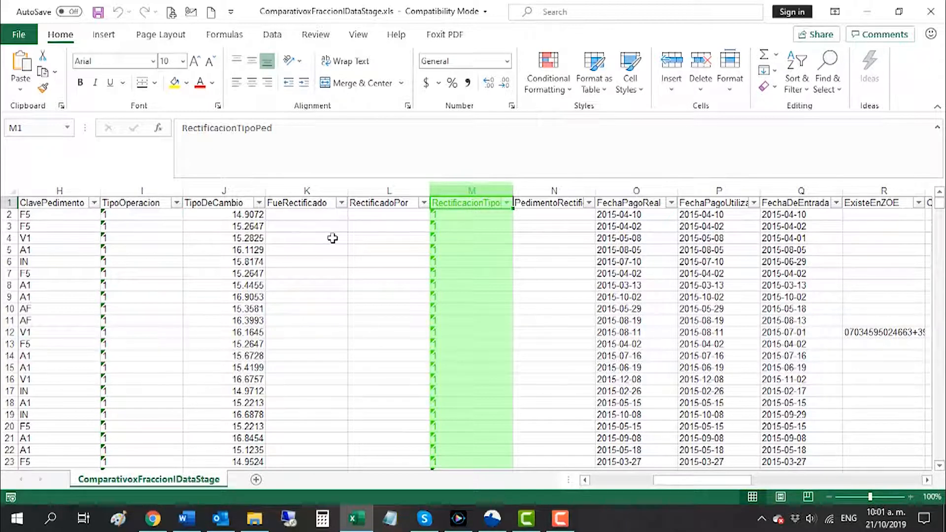
{"action": "key", "text": "Right"}
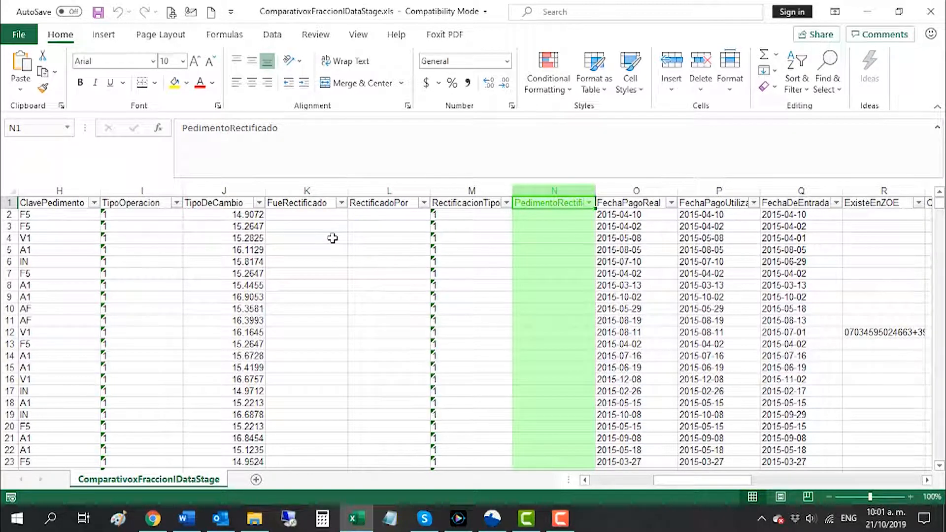
Step: Check the date columns FechaPagoReal, FechaPagoUtilizar_FechaPago1erOriginal and FechaDeEntrada
{"action": "key", "text": "Right"}
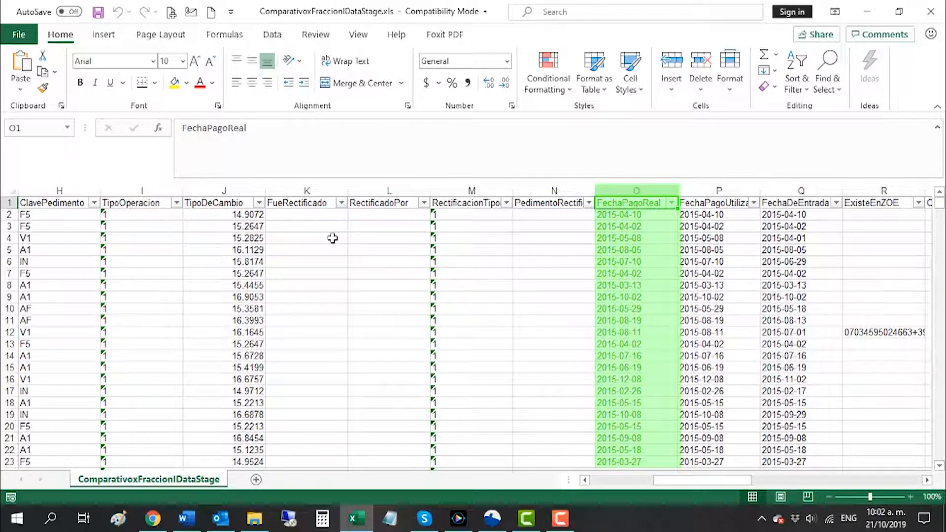
{"action": "key", "text": "Right"}
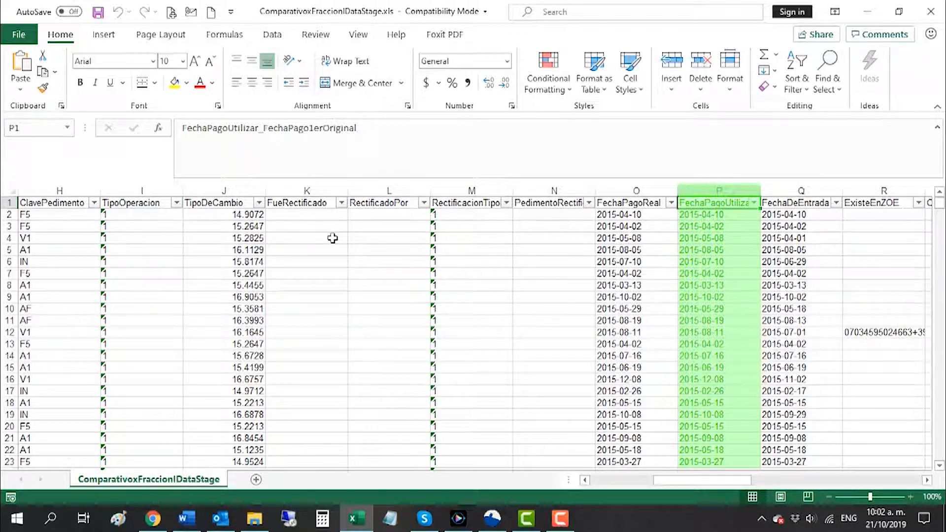
{"action": "key", "text": "Right"}
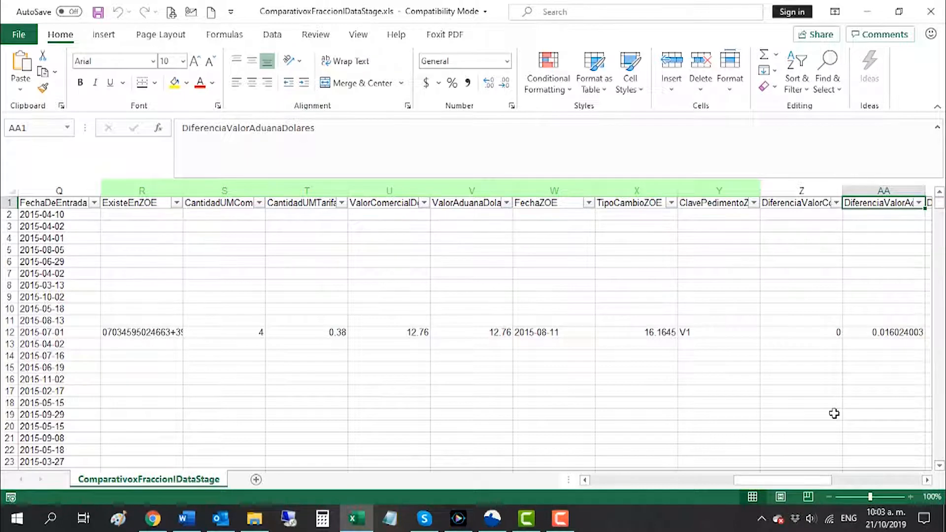
Step: Review the ExisteEnZOE column and the ZOE quantity columns CantidadUMComercialZOE and CantidadUMTarifaZOE
{"action": "left_click", "coordinate": [710, 203]}
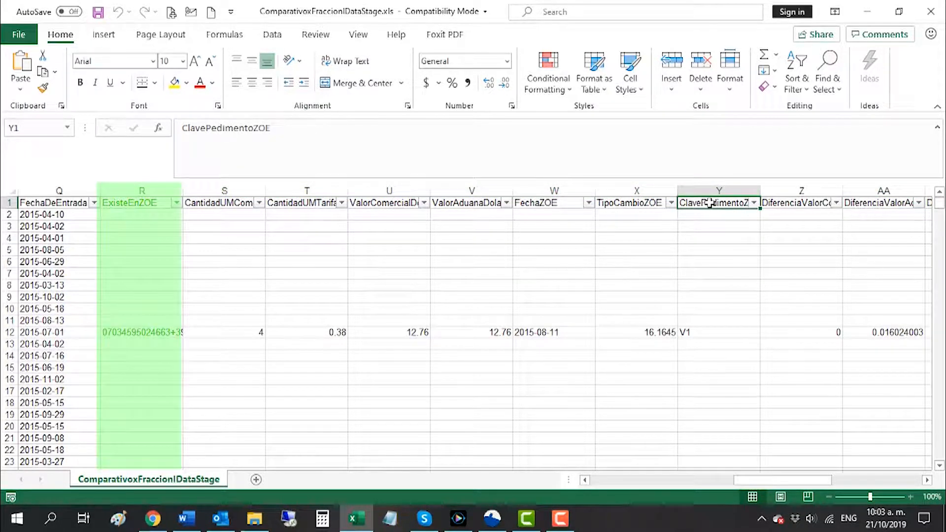
{"action": "left_click", "coordinate": [142, 204]}
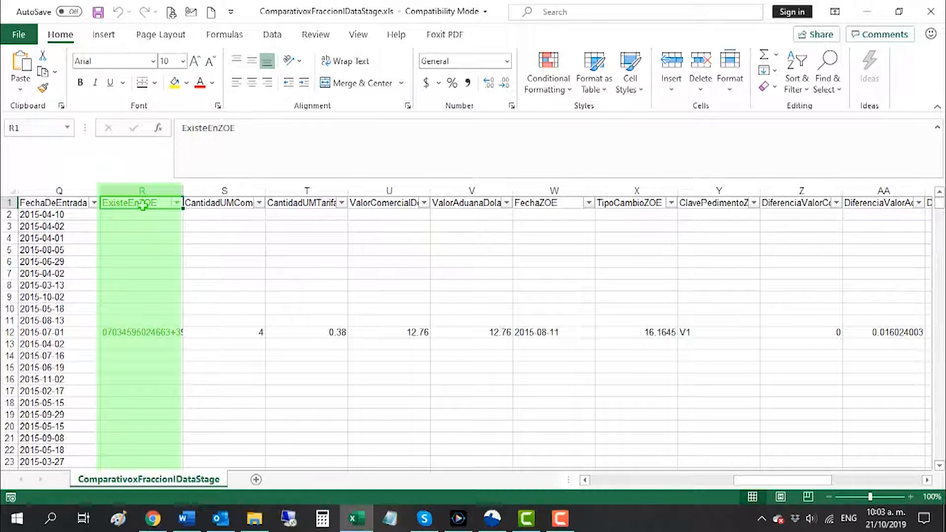
{"action": "left_click", "coordinate": [212, 202]}
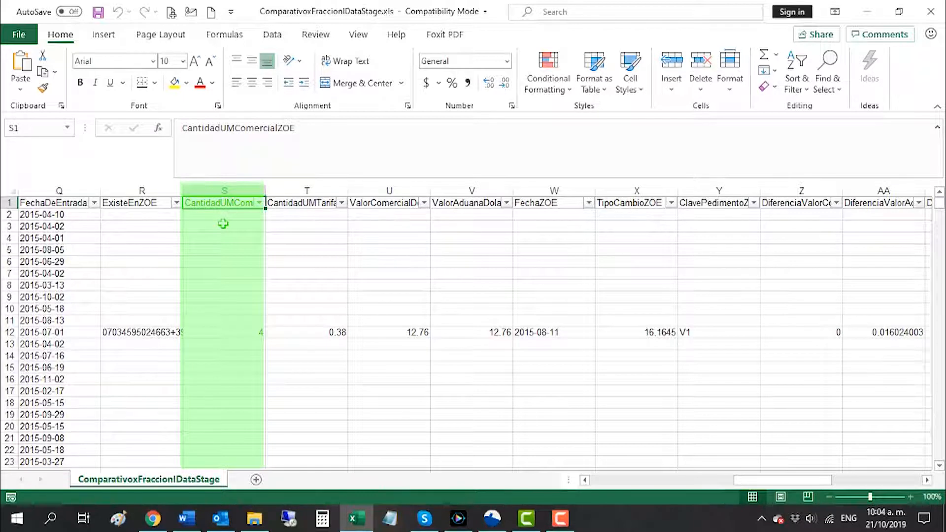
{"action": "key", "text": "Right"}
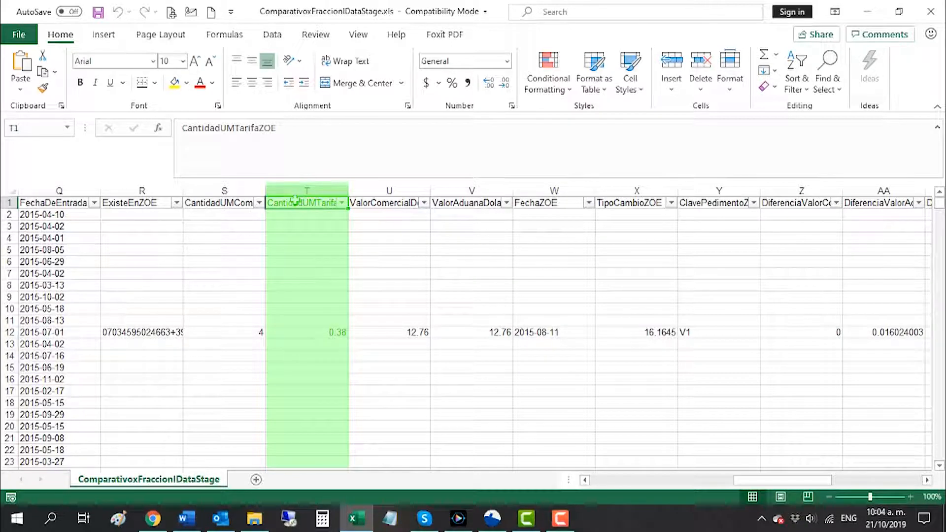
Step: Check the ZOE value columns ValorComercialDolaresZOE and ValorAduanaDolaresZOE
{"action": "left_click", "coordinate": [379, 203]}
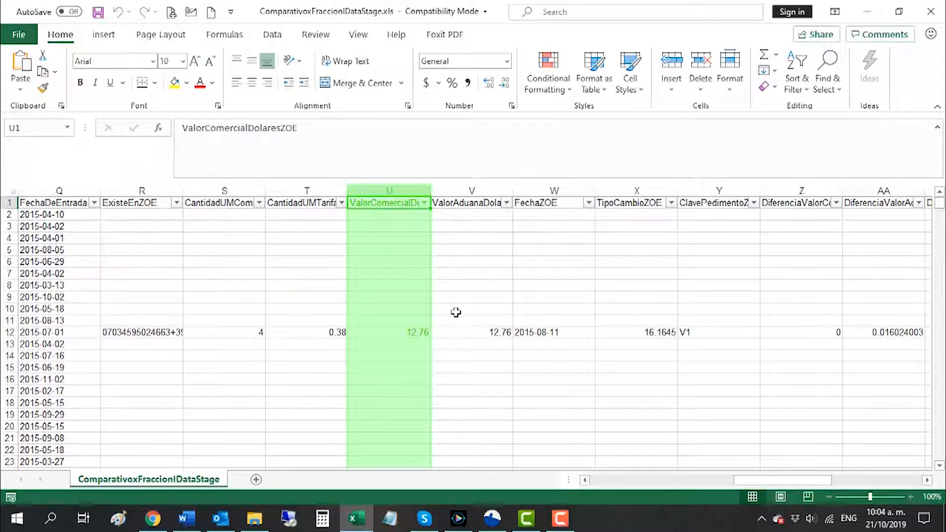
{"action": "left_click", "coordinate": [424, 245]}
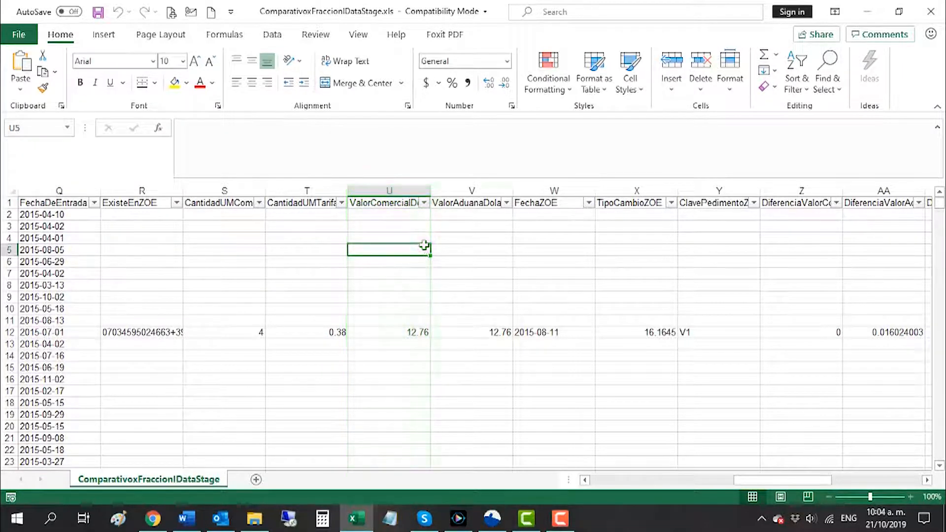
{"action": "left_click", "coordinate": [462, 200]}
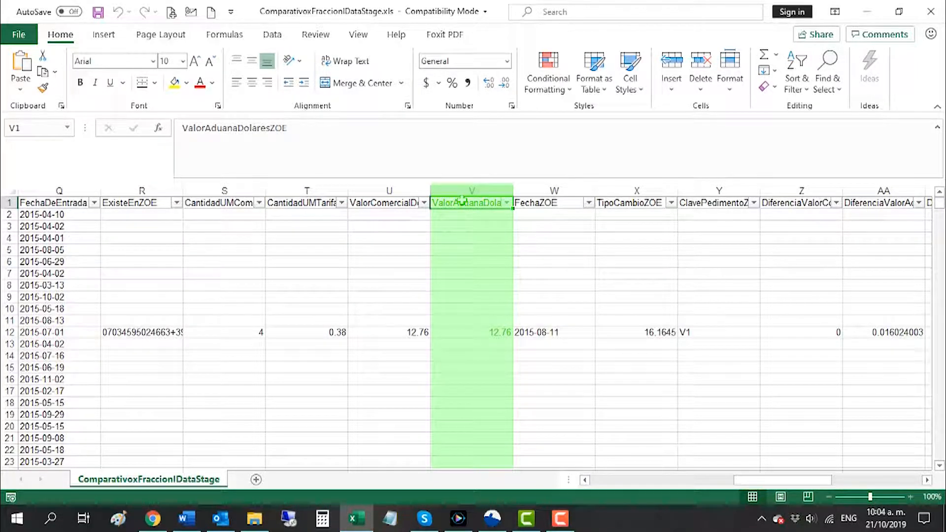
Step: Review the FechaZOE, TipoCambioZOE and ClavePedimentoZOE columns
{"action": "left_click", "coordinate": [561, 204]}
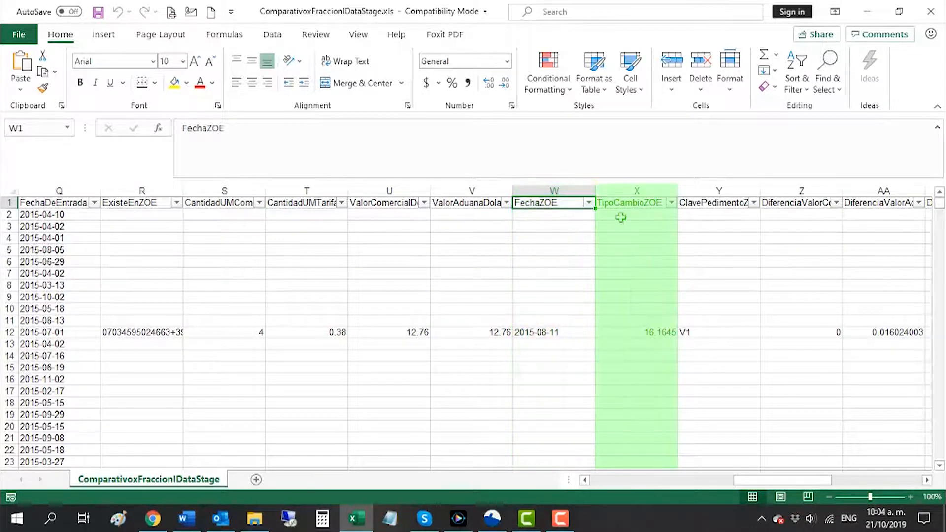
{"action": "left_click", "coordinate": [633, 203]}
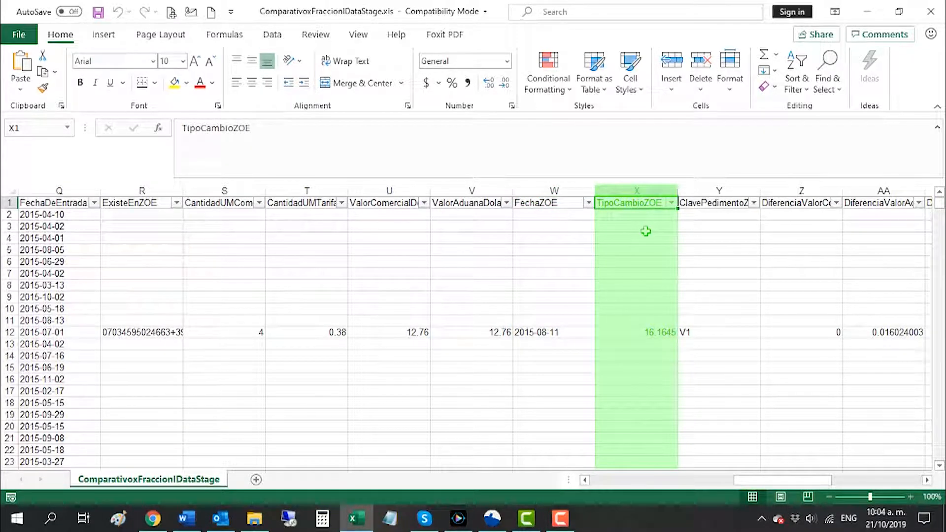
{"action": "key", "text": "Right"}
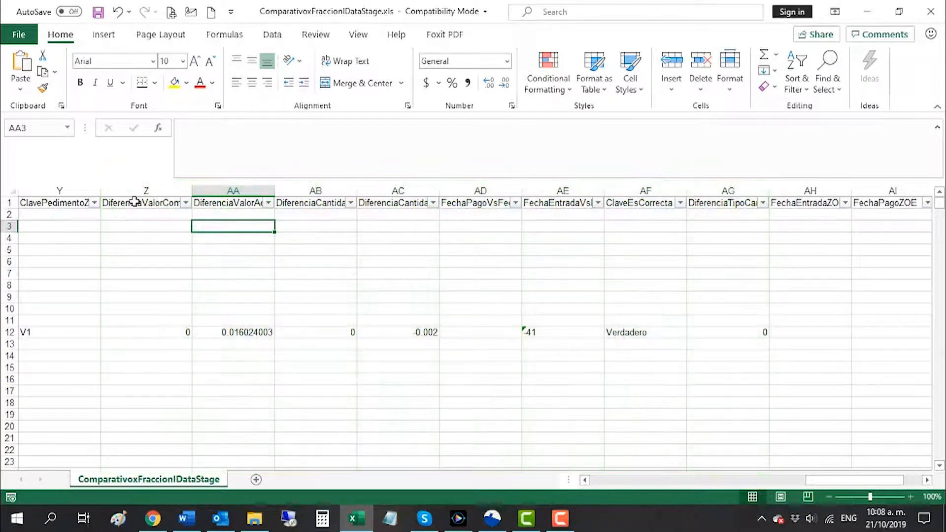
Step: Examine the value differences in DiferenciaValorComercialDolares, including its list of filter values, and in DiferenciaValorAduanaDolares
{"action": "left_click", "coordinate": [129, 203]}
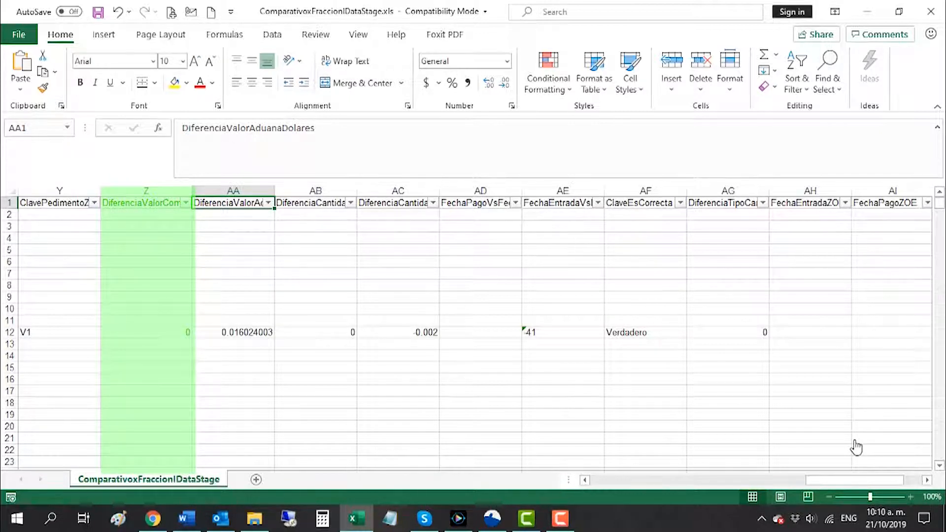
{"action": "left_click", "coordinate": [269, 203]}
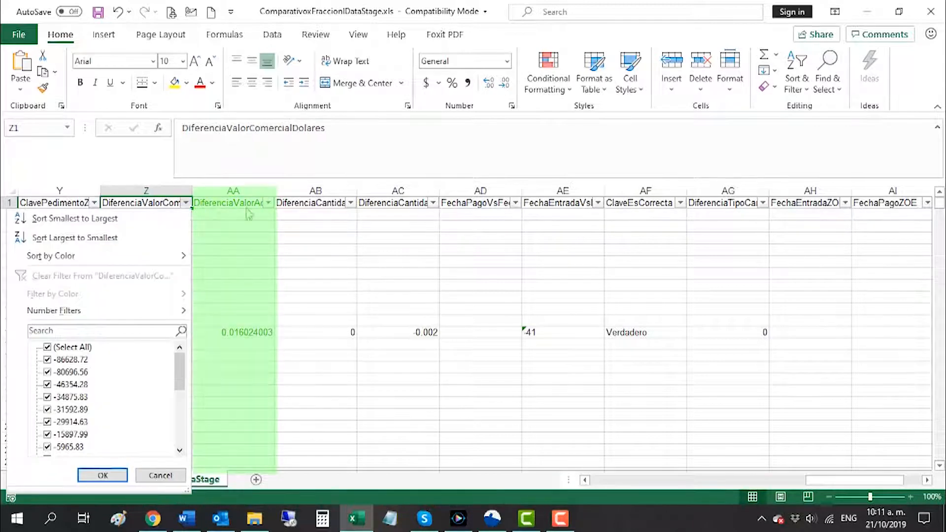
{"action": "key", "text": "Escape"}
{"action": "left_click", "coordinate": [269, 206]}
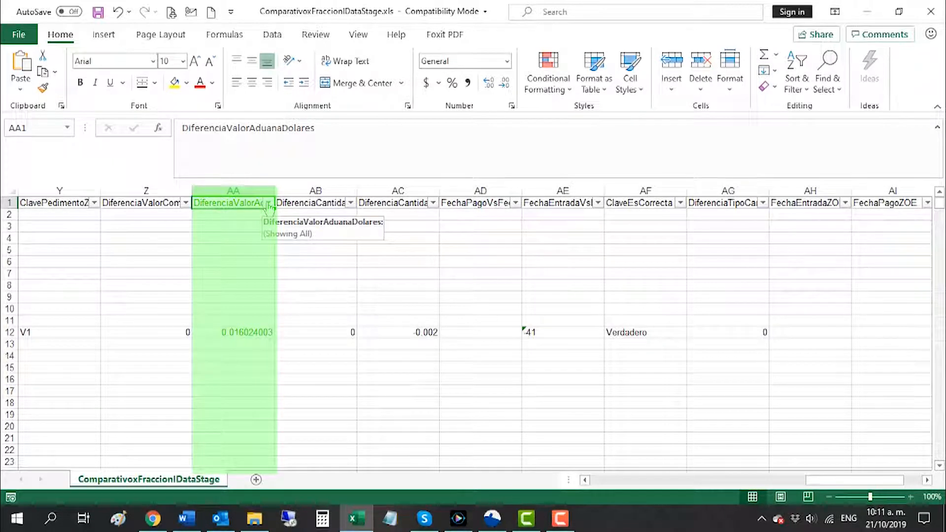
Step: Examine the quantity differences in the filter value lists of DiferenciaCantidadUMComercial and DiferenciaCantidadUMTarifa
{"action": "left_click", "coordinate": [340, 203]}
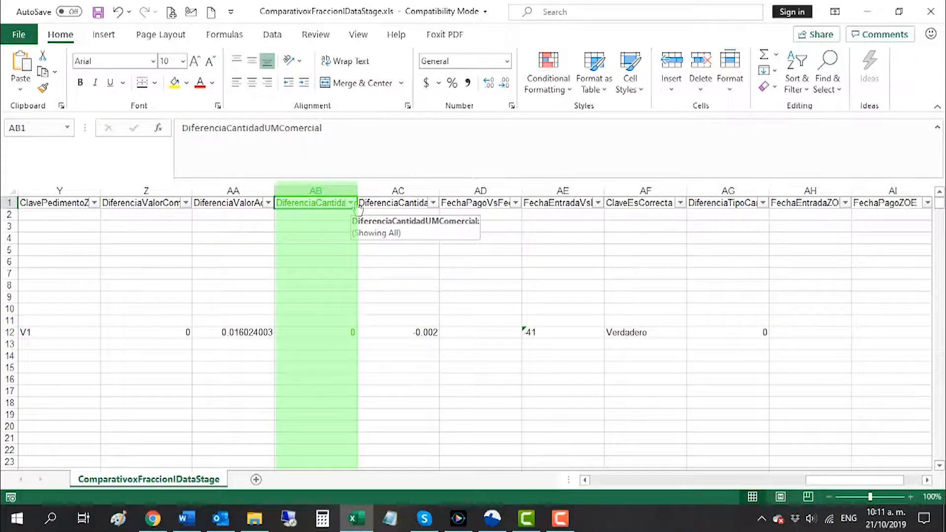
{"action": "left_click", "coordinate": [351, 203]}
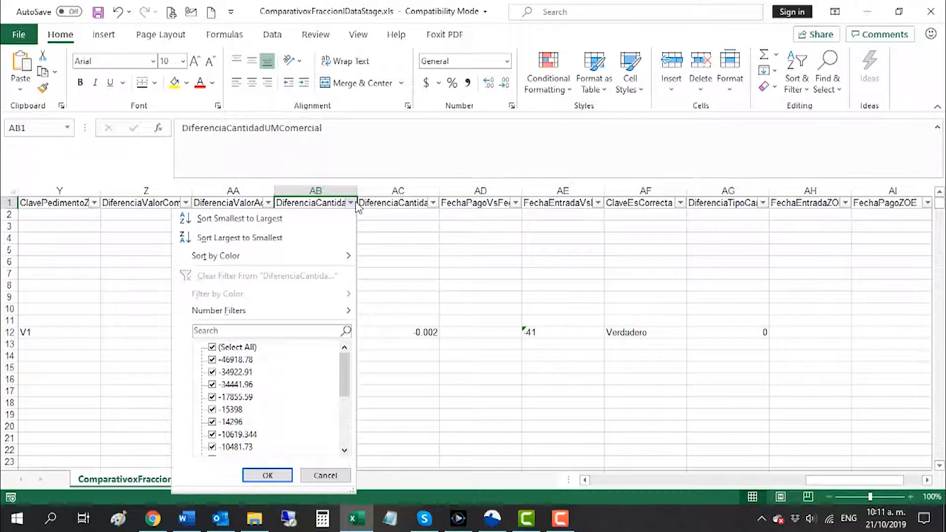
{"action": "left_click", "coordinate": [358, 206]}
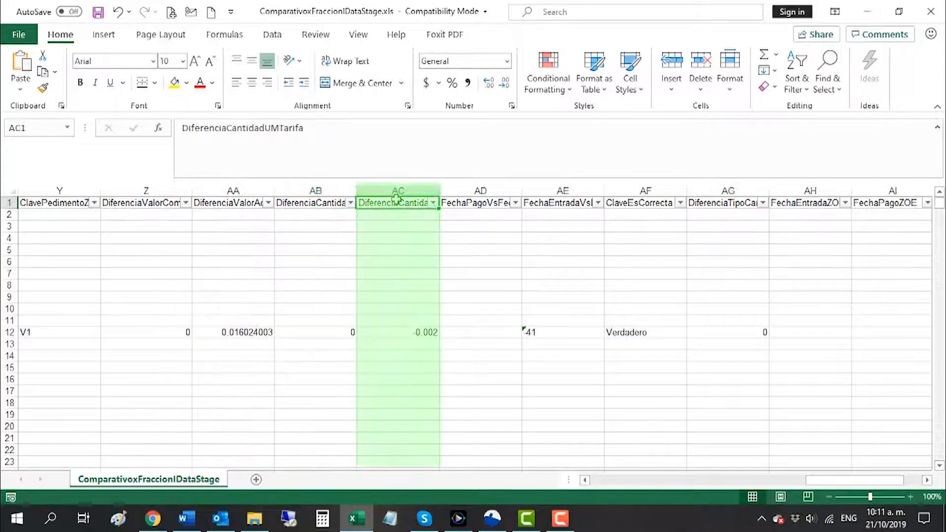
{"action": "left_click", "coordinate": [434, 203]}
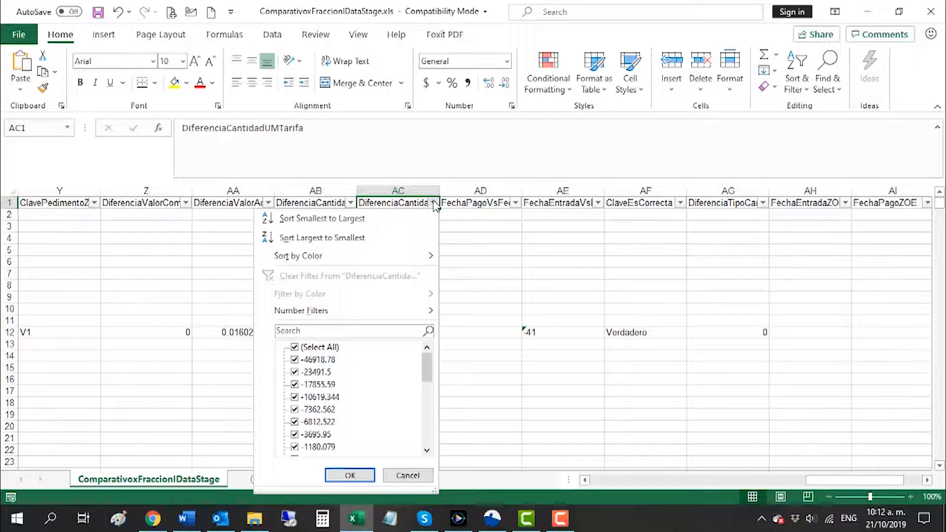
Step: Review the date comparison columns FechaPagoVsFechaZOE and FechaEntradaVsFechaZOE
{"action": "left_click", "coordinate": [480, 203]}
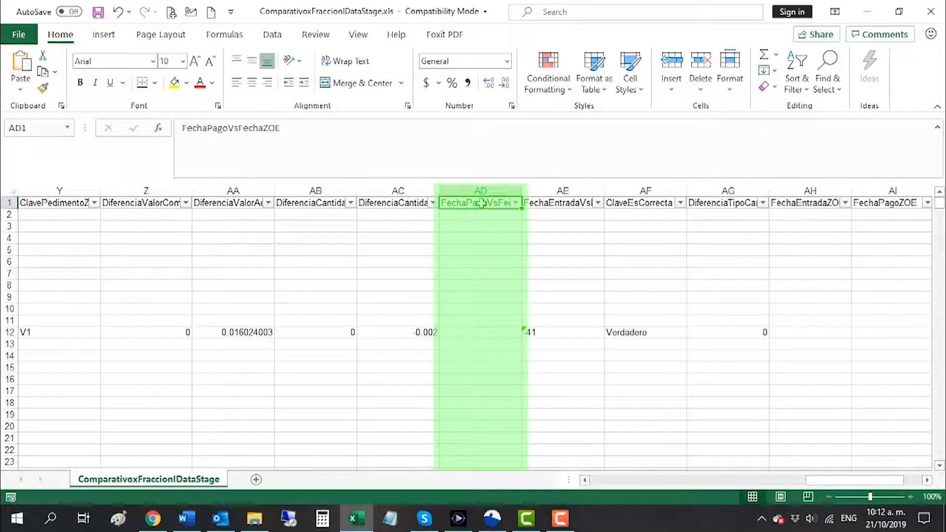
{"action": "left_click", "coordinate": [556, 207]}
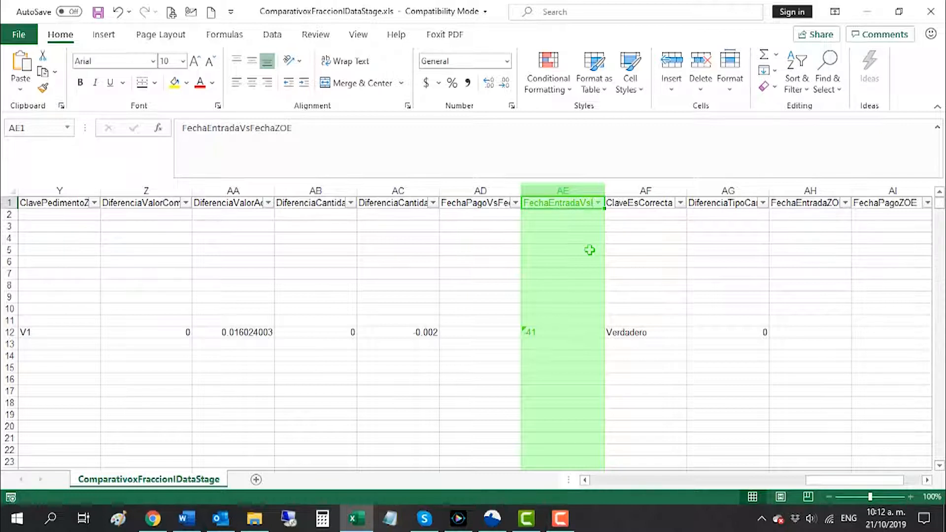
{"action": "key", "text": "alt+Down"}
{"action": "left_click", "coordinate": [633, 269]}
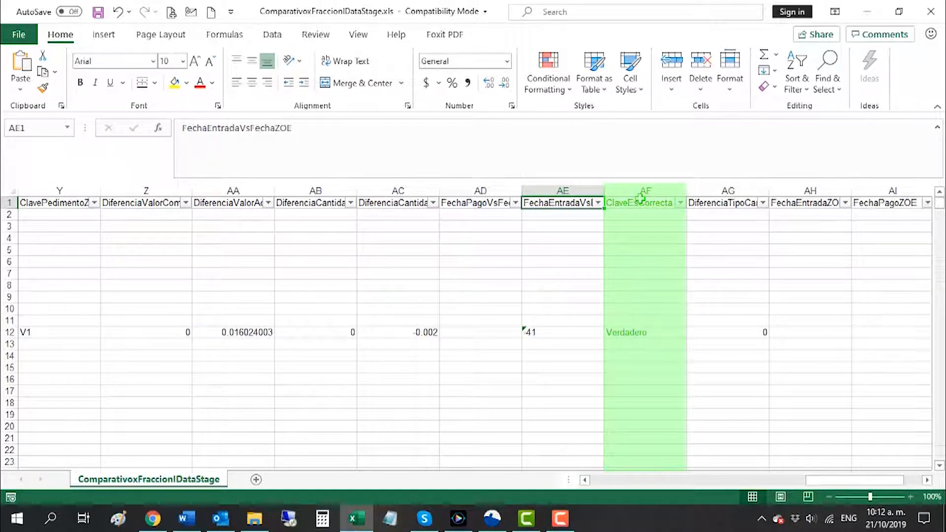
Step: Check the ClaveEsCorrecta and DiferenciaTipoCambio columns
{"action": "left_click", "coordinate": [636, 200]}
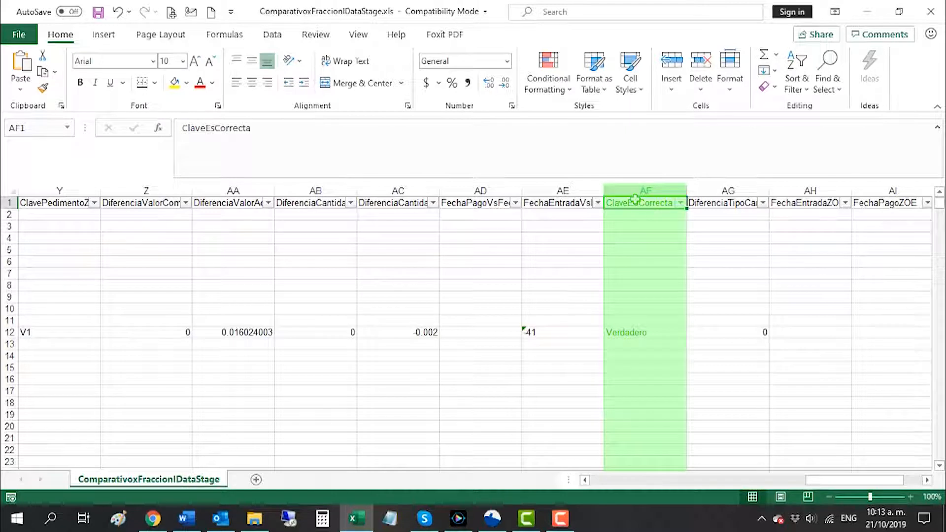
{"action": "left_click", "coordinate": [721, 199]}
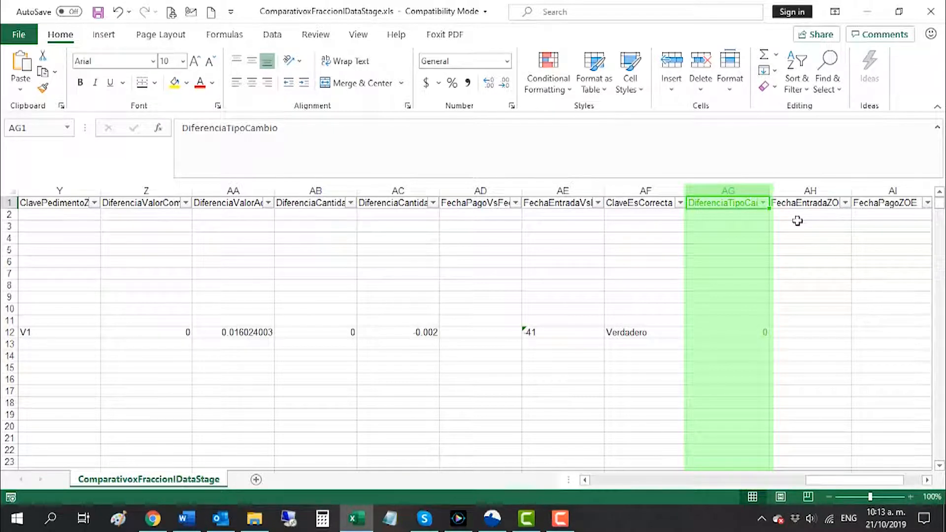
{"action": "key", "text": "F9"}
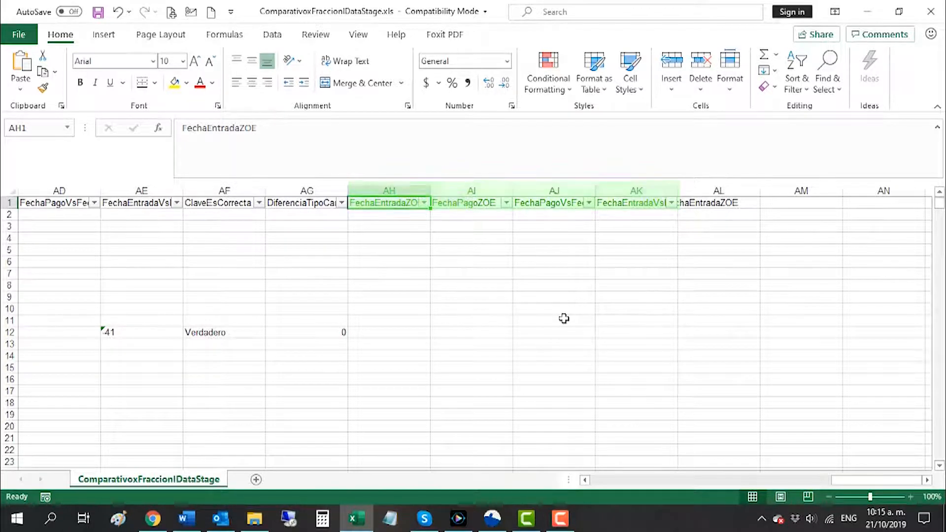
Step: Review FechaEntradaZOE and FechaPagoZOE, plus FechaPagoVsFechaPagoZOE and the entry-date comparison column beside it
{"action": "left_click", "coordinate": [644, 202]}
{"action": "left_click", "coordinate": [379, 204]}
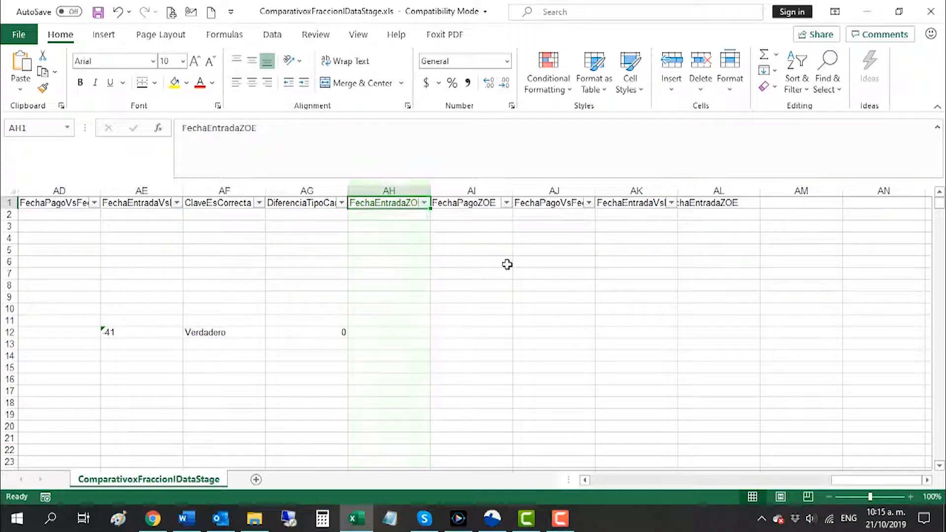
{"action": "key", "text": "Right"}
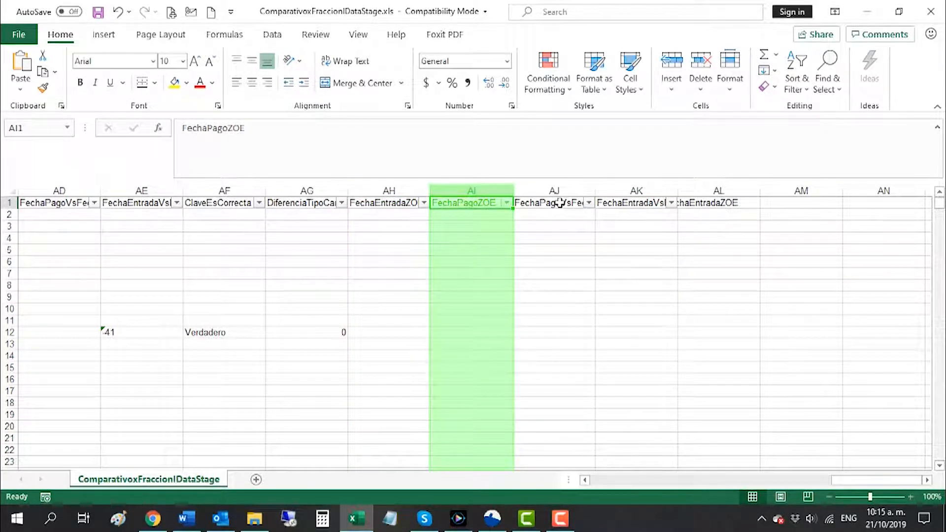
{"action": "left_click", "coordinate": [559, 203]}
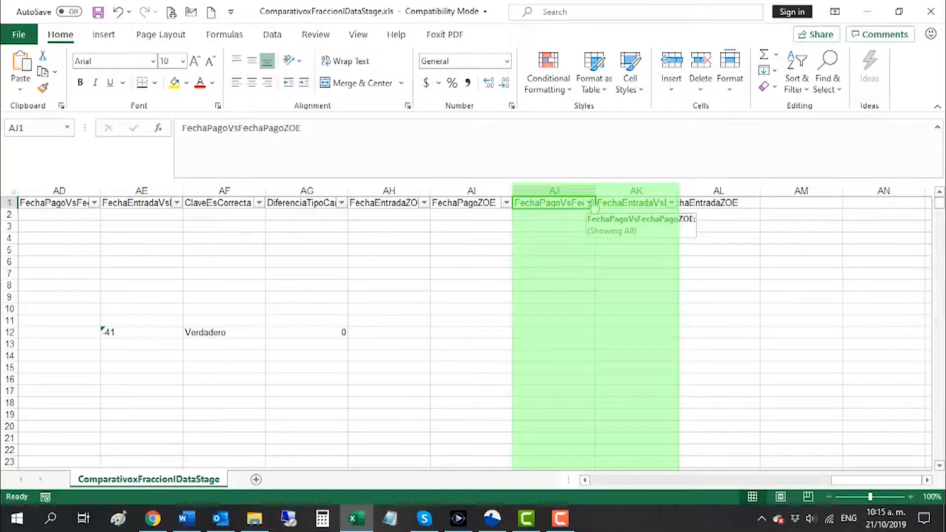
{"action": "left_click", "coordinate": [644, 203]}
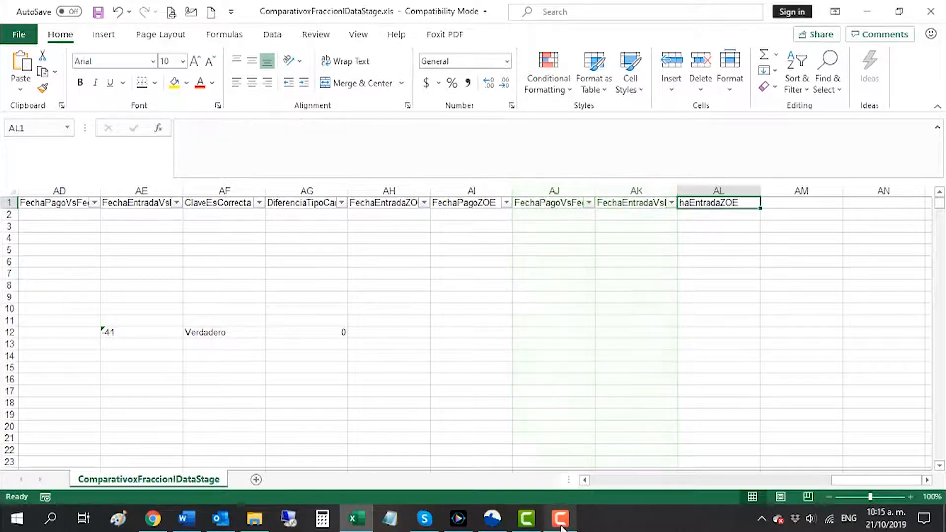
{"action": "left_click", "coordinate": [561, 520]}
{"action": "left_click", "coordinate": [857, 432]}
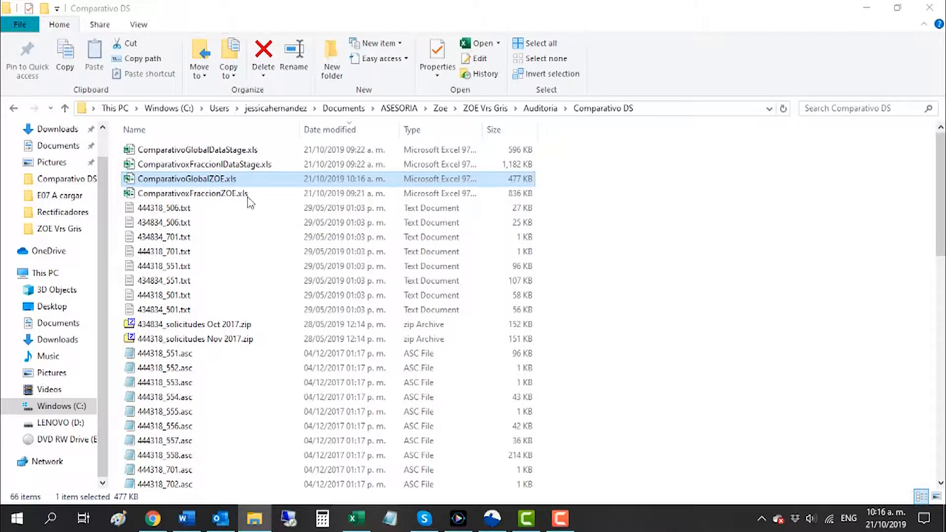
{"action": "left_click", "coordinate": [853, 433]}
Step: Switch to the ComparativoGlobalZOE.xls workbook in Excel and check its Pedimento column
{"action": "left_click", "coordinate": [356, 518]}
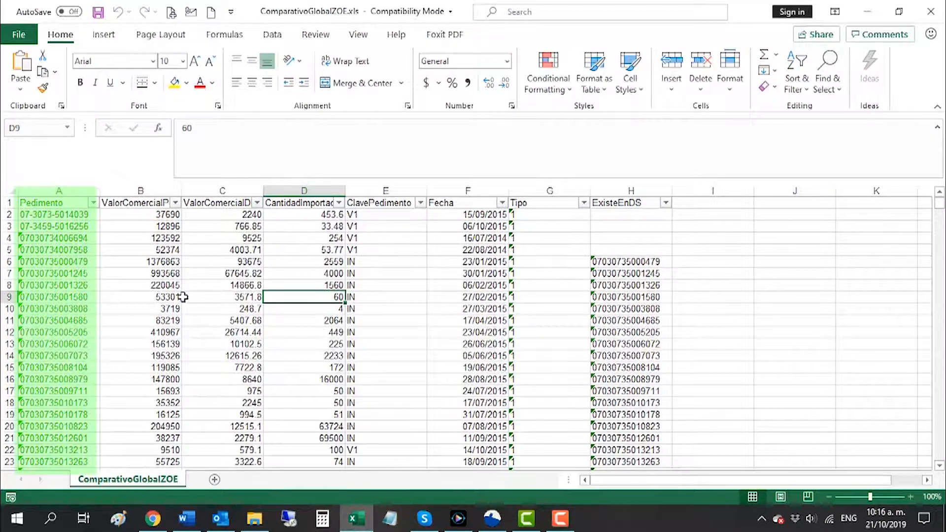
{"action": "left_click", "coordinate": [73, 203]}
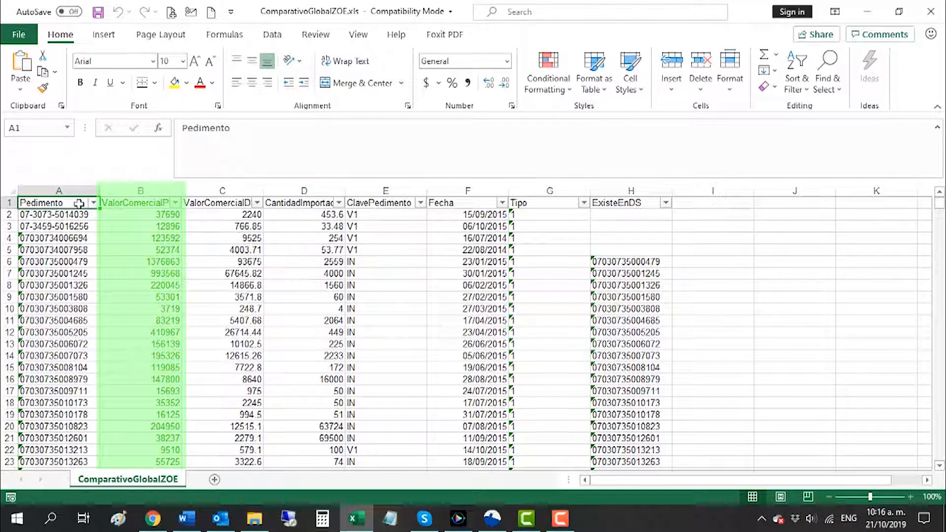
Step: Review the ValorComercialPesos, ValorComercialDlls and CantidadImportadaExportada columns of the global ZOE comparison
{"action": "left_click", "coordinate": [124, 206]}
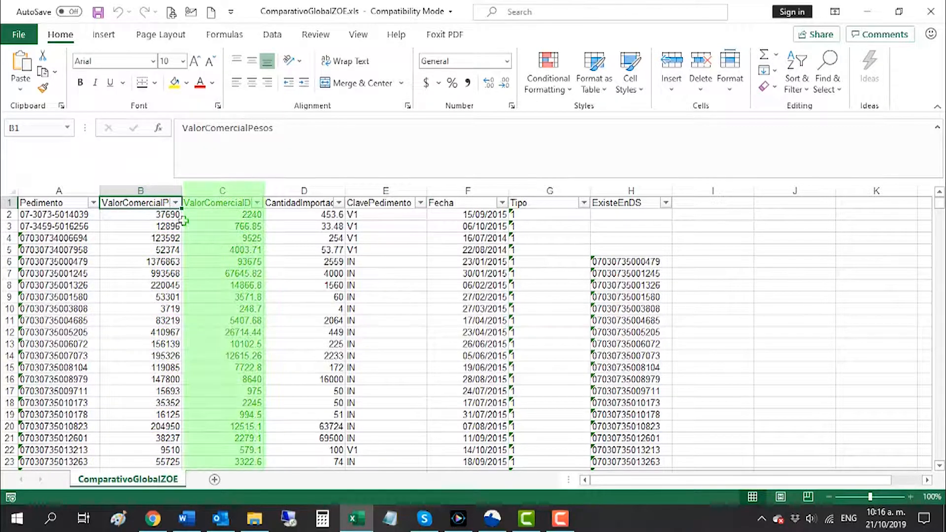
{"action": "left_click", "coordinate": [233, 206]}
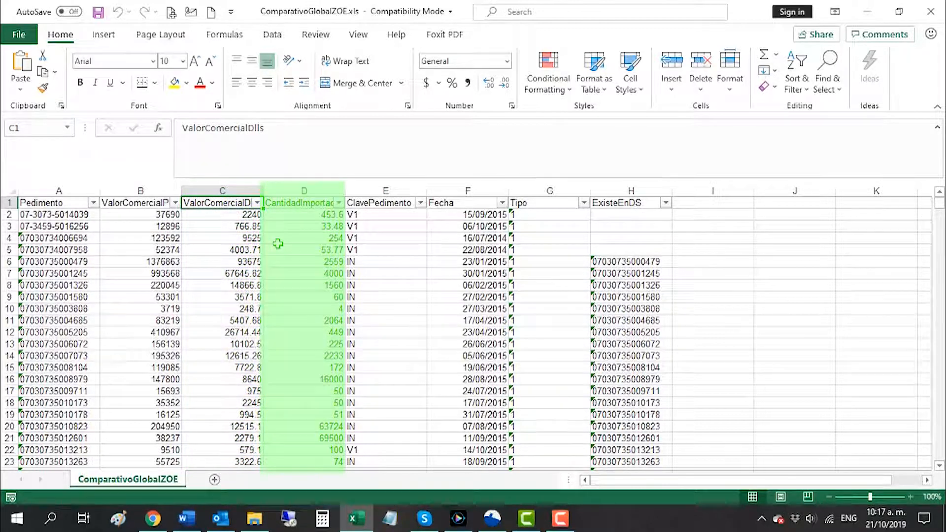
{"action": "left_click", "coordinate": [317, 207]}
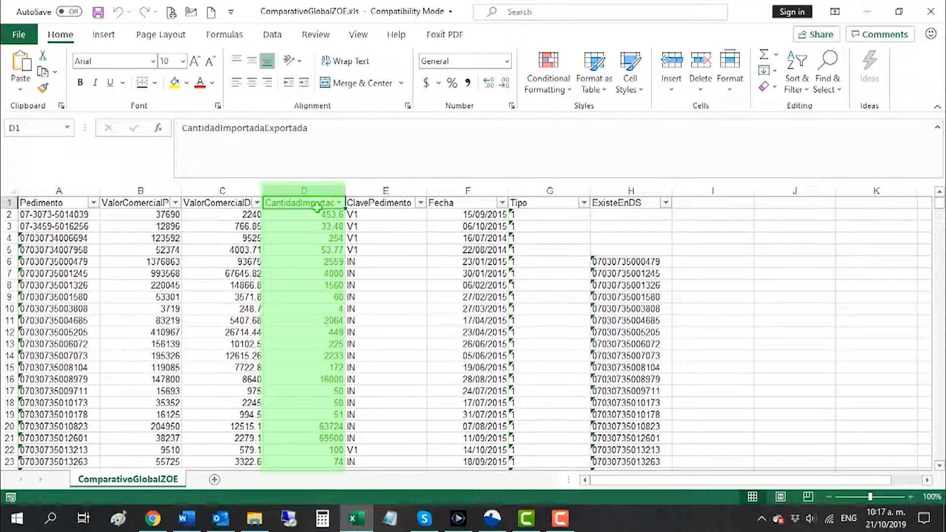
Step: Check the ClavePedimento, Fecha, Tipo and ExisteEnDS columns of the global ZOE comparison
{"action": "left_click", "coordinate": [362, 199]}
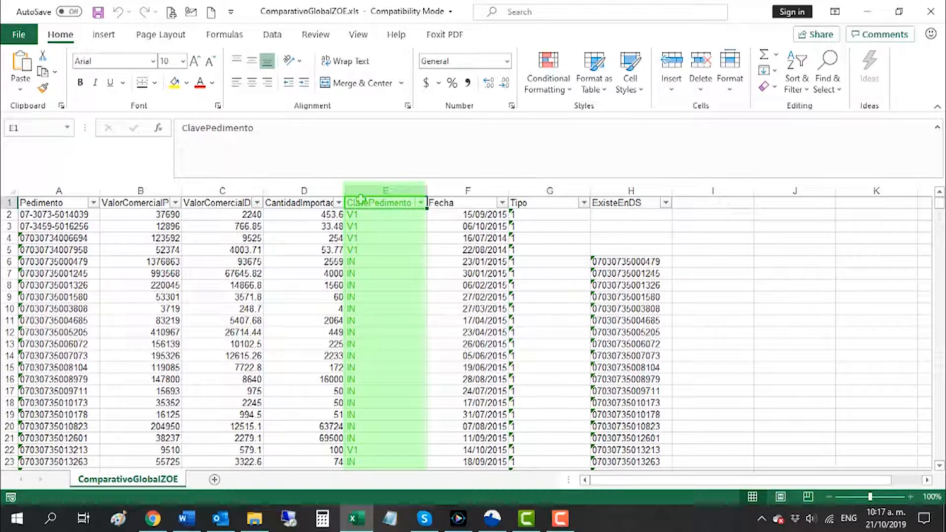
{"action": "left_click", "coordinate": [485, 201]}
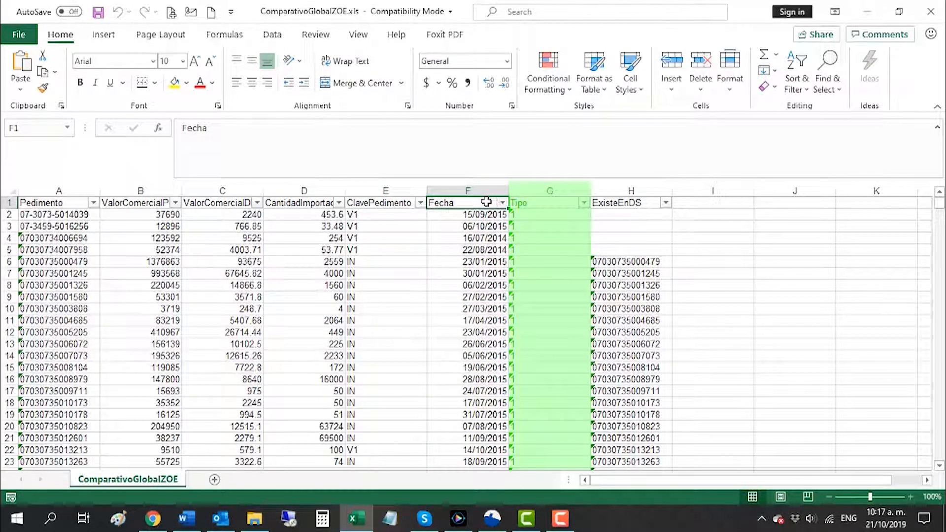
{"action": "left_click", "coordinate": [530, 203]}
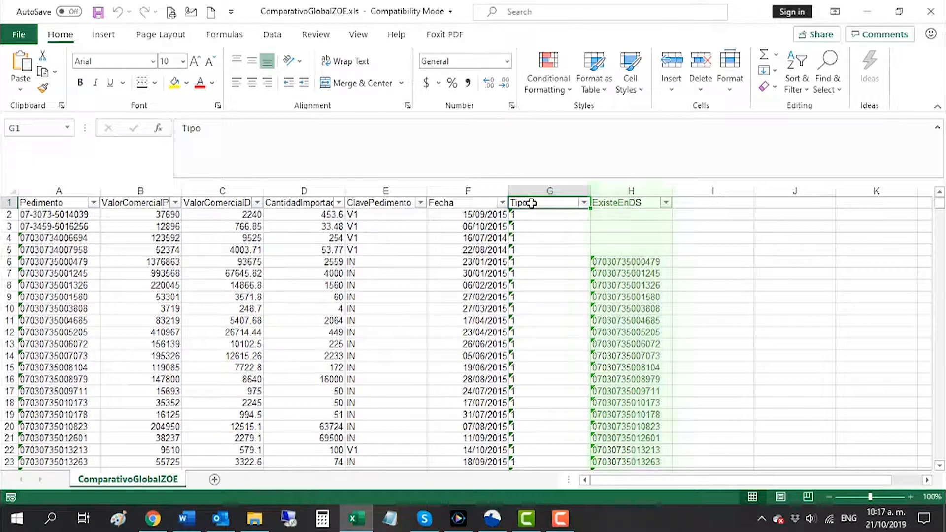
{"action": "left_click", "coordinate": [620, 202]}
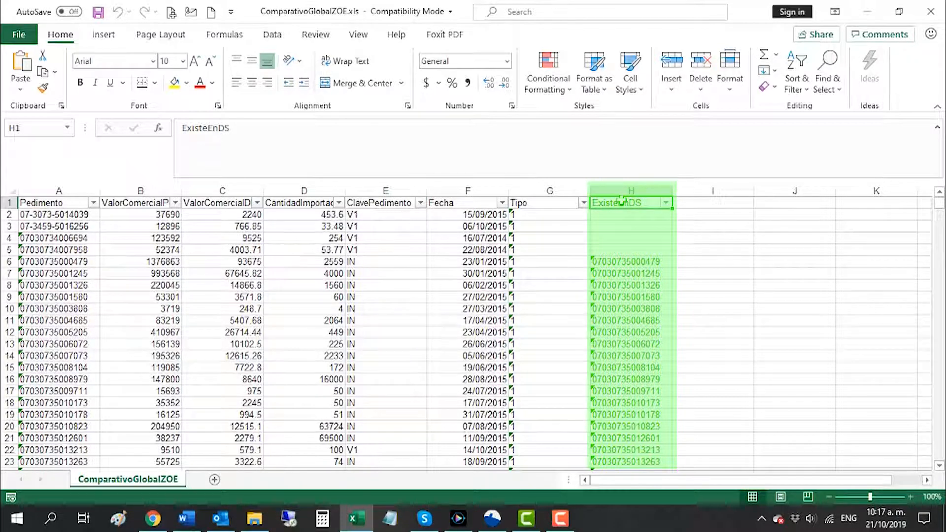
{"action": "left_click", "coordinate": [616, 211]}
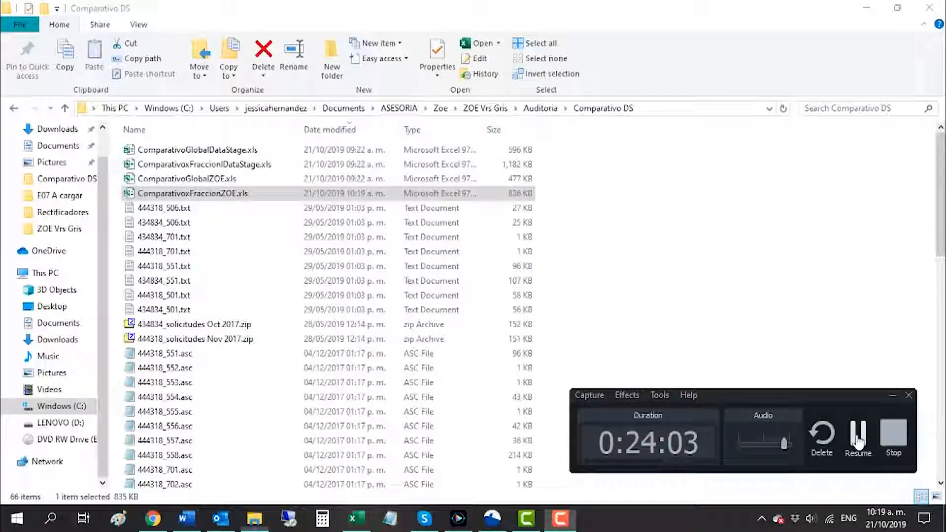
Step: Switch to the ComparativoxFraccionZOE.xls workbook in Excel and check its Pedimento column
{"action": "left_click", "coordinate": [858, 438]}
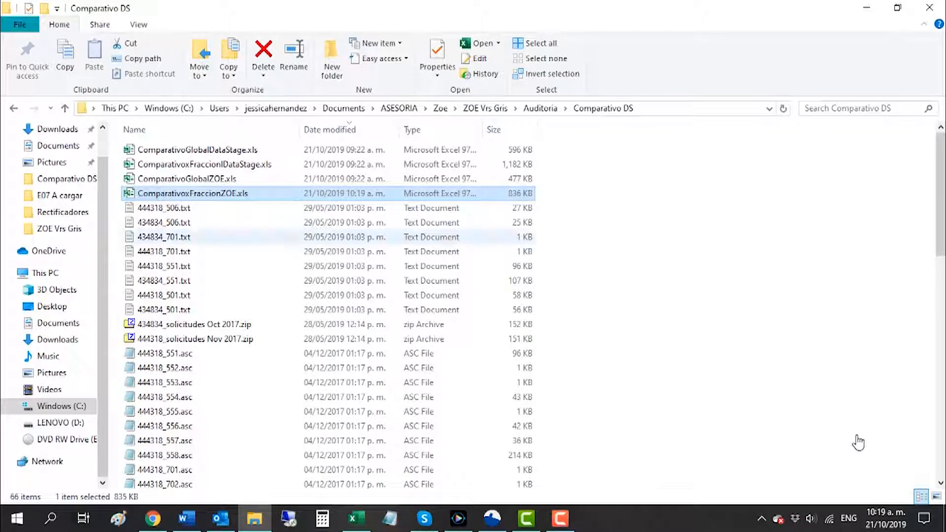
{"action": "left_click", "coordinate": [356, 523]}
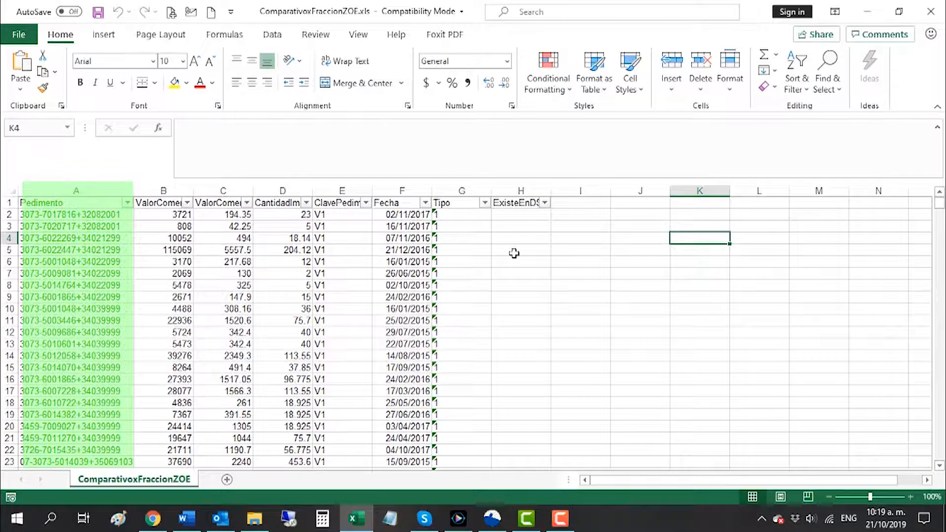
{"action": "key", "text": "ctrl+Home"}
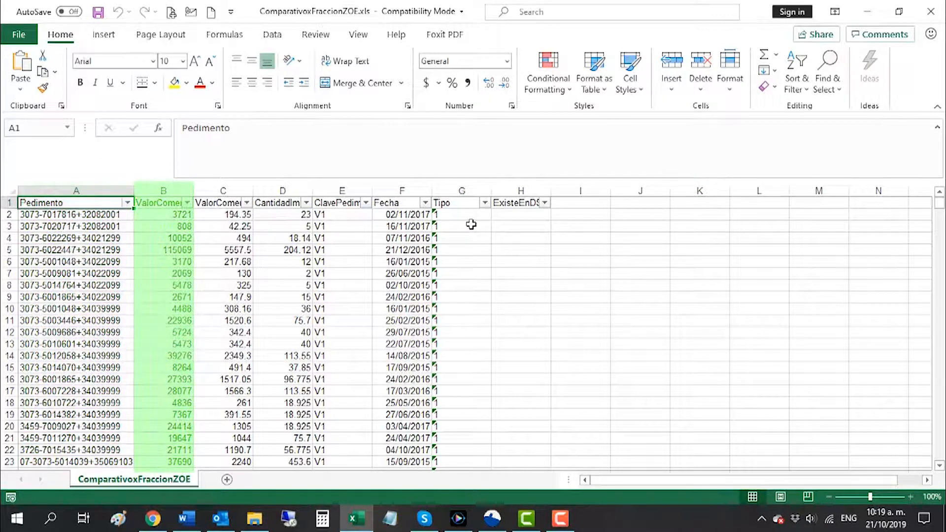
Step: Review the peso and dollar commercial value columns and CantidadImportadaExportada in the per-fraction ZOE comparison
{"action": "left_click", "coordinate": [172, 202]}
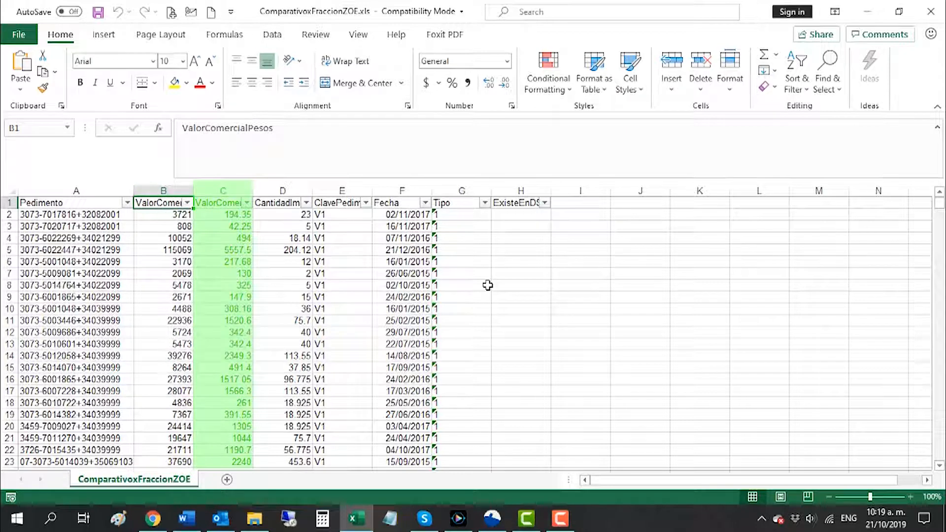
{"action": "key", "text": "Right"}
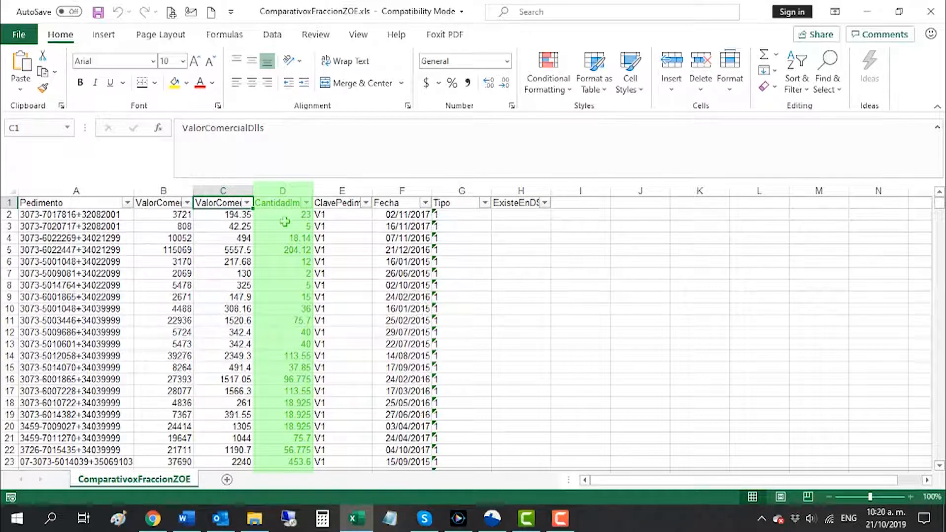
{"action": "left_click", "coordinate": [285, 203]}
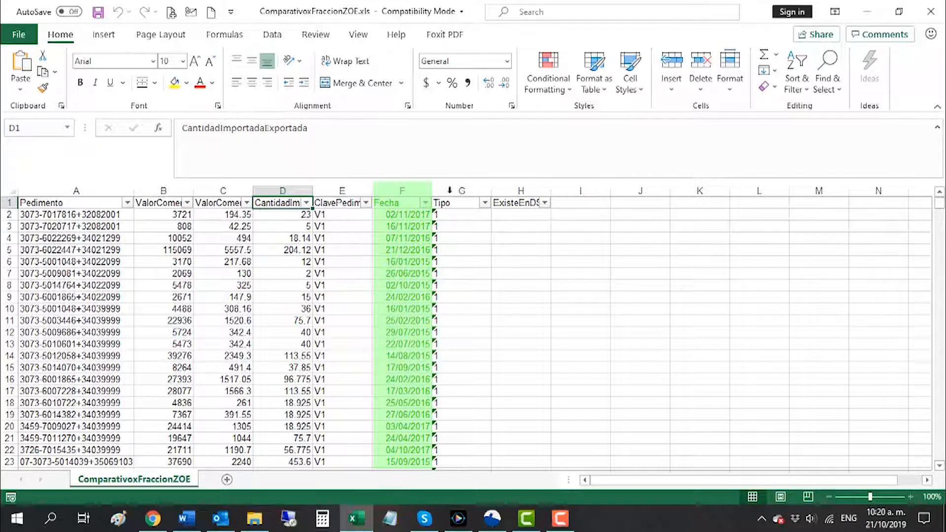
Step: Check the Fecha, Tipo and ExisteEnDS columns of the per-fraction comparison, viewing the filter values available for Tipo
{"action": "left_click", "coordinate": [383, 203]}
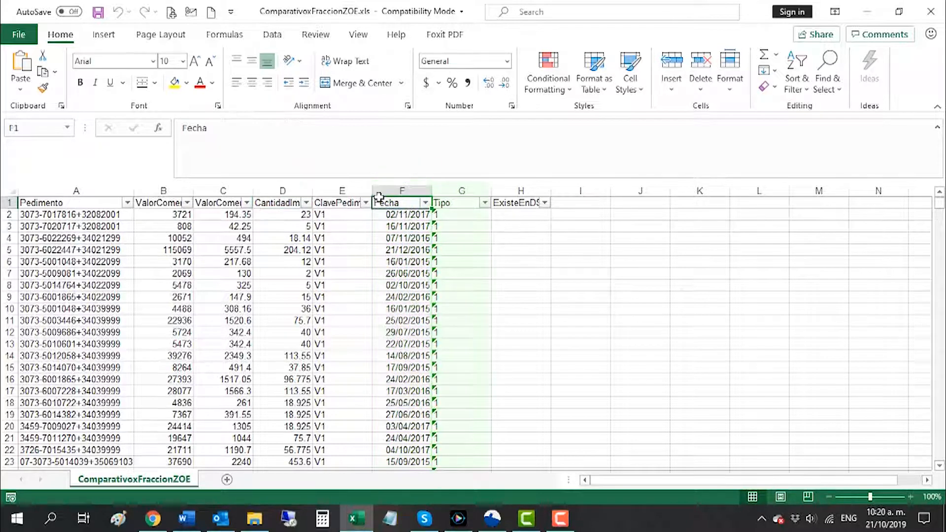
{"action": "left_click", "coordinate": [469, 204]}
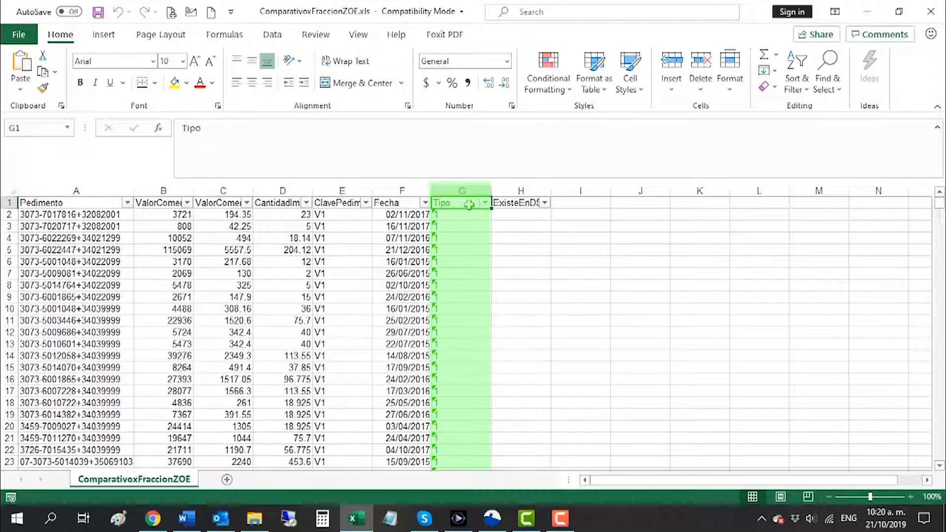
{"action": "left_click", "coordinate": [485, 203]}
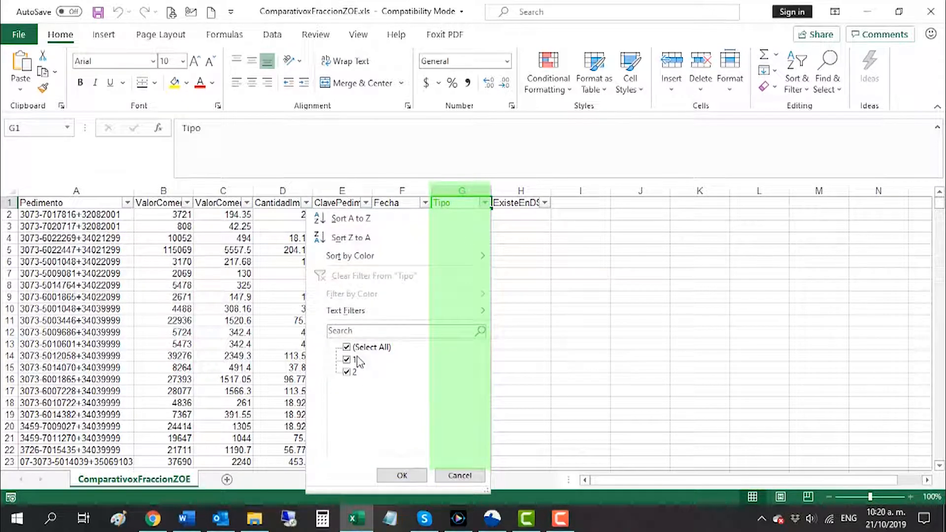
{"action": "left_click", "coordinate": [543, 251]}
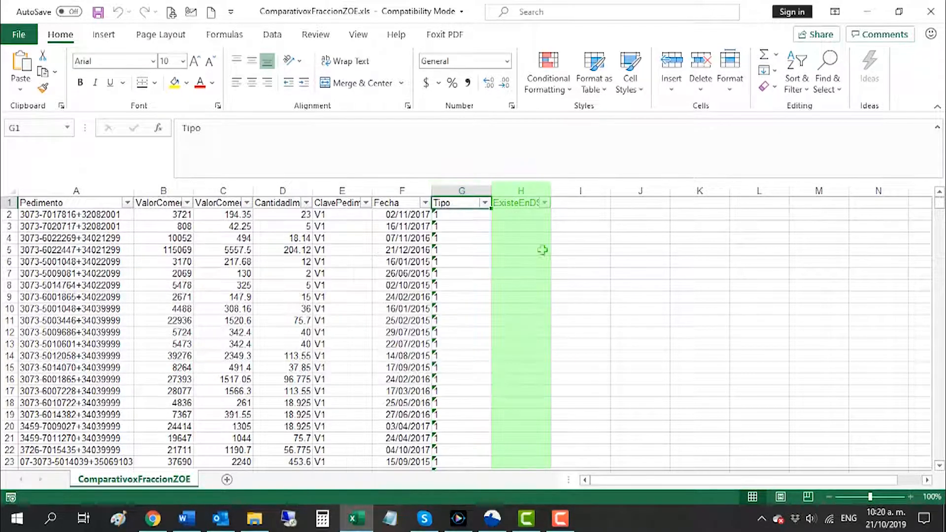
{"action": "left_click", "coordinate": [530, 202]}
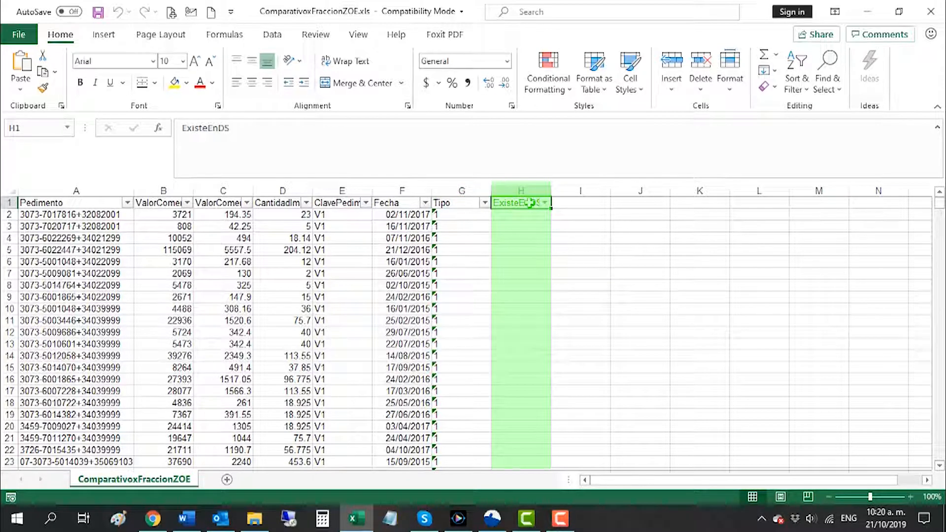